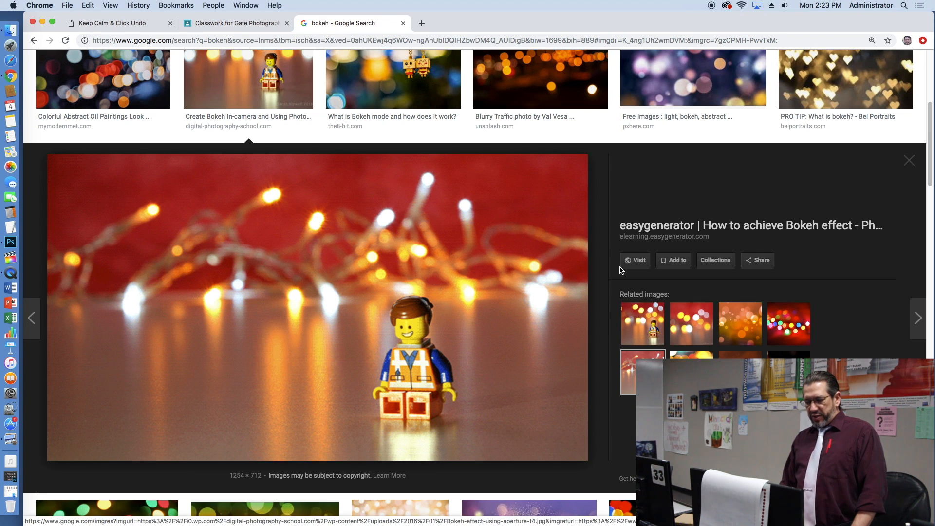
scroll(438, 204, up, 2)
right_click(526, 148)
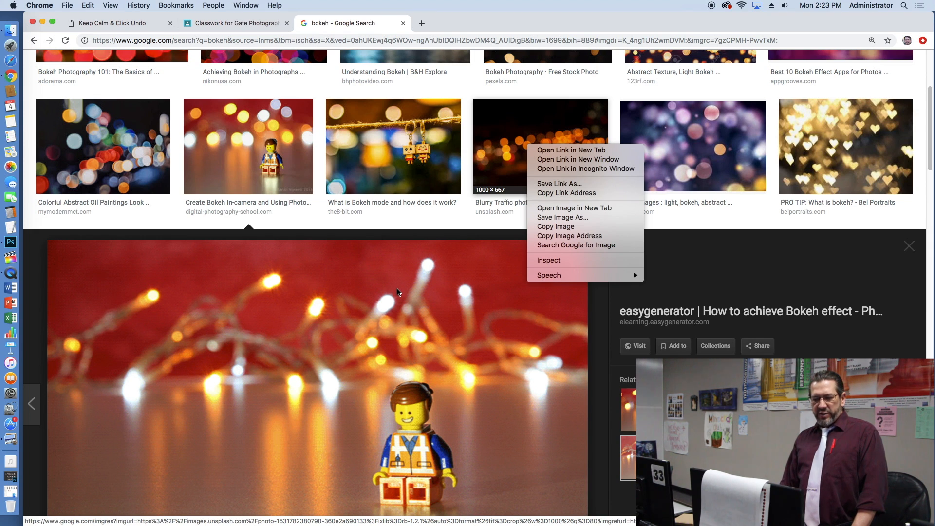
click(449, 290)
scroll(449, 291, down, 3)
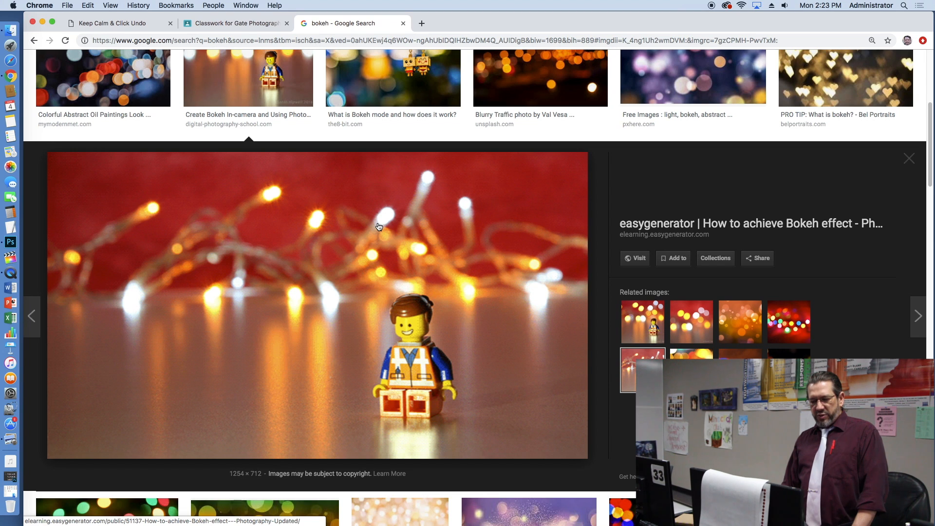
Step: Save the enlarged bokeh image with the Lego figure to the Desktop under the name Lego
right_click(363, 199)
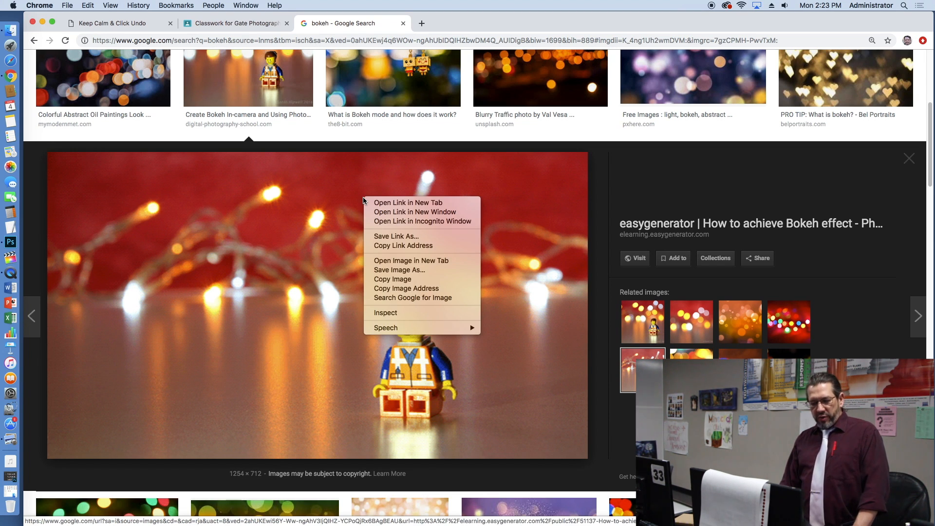
click(392, 271)
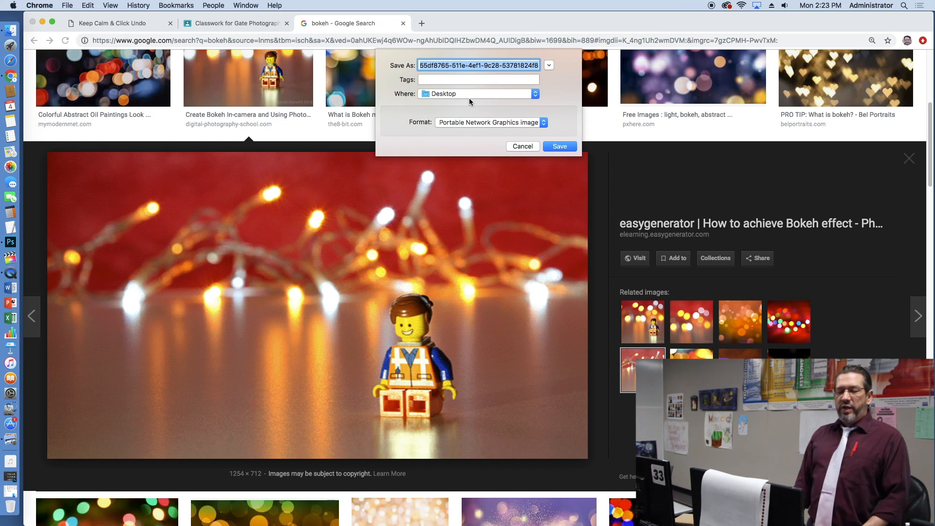
text(Lego)
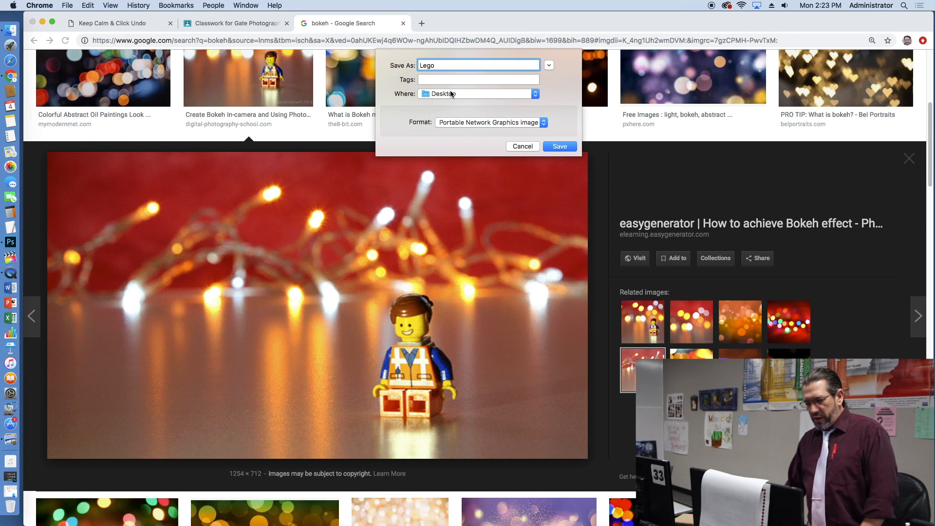
click(565, 146)
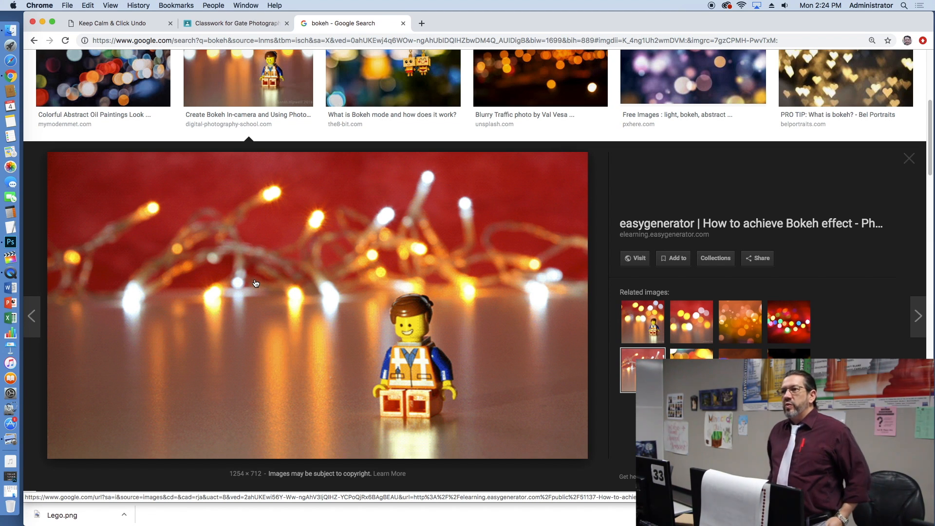
Step: Bring up the image save dialog for the enlarged Lego picture again
right_click(460, 211)
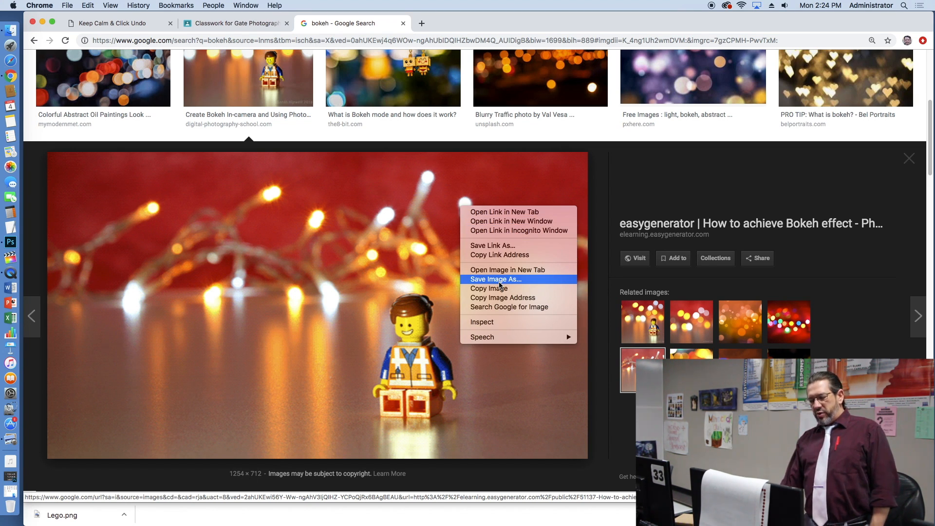
click(499, 280)
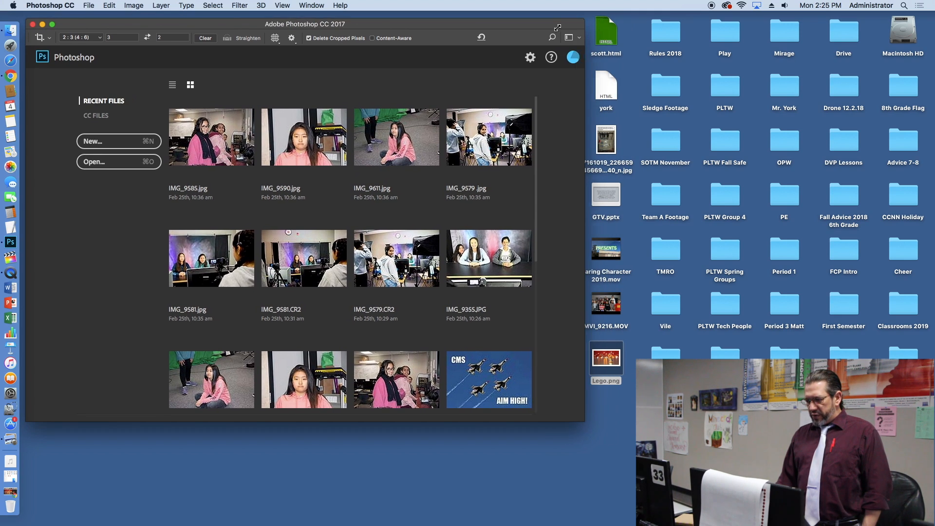
Step: Switch to Photoshop, extend its window down to the screen's lower edge and open Lego.png from the desktop in it
drag(558, 28, 557, 26)
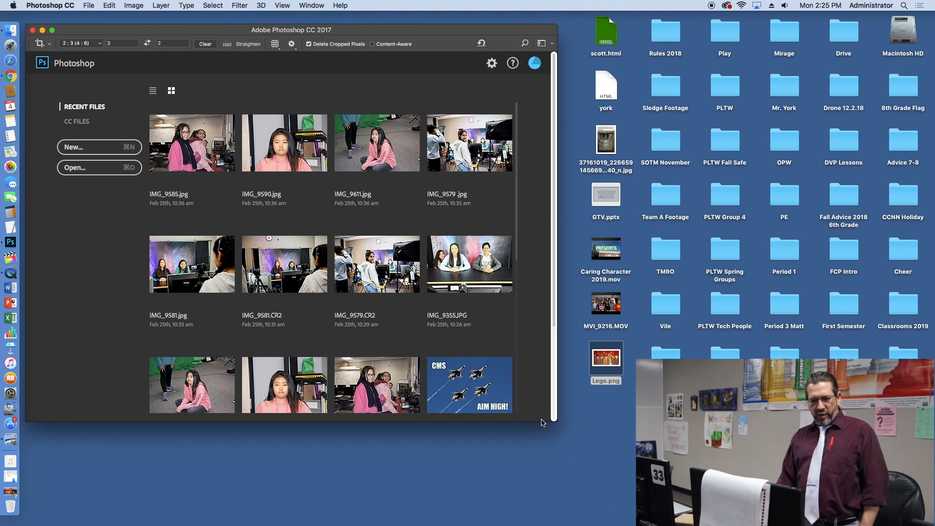
drag(540, 422, 544, 523)
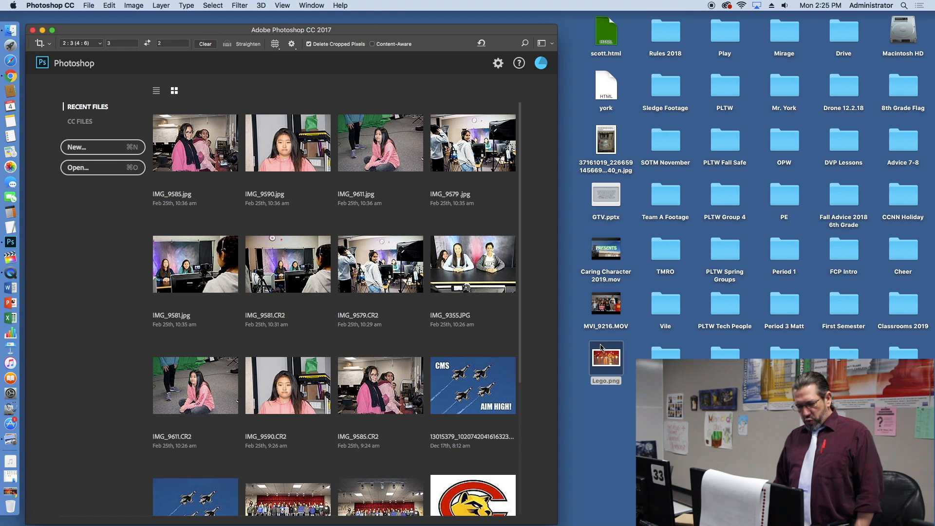
drag(601, 348, 298, 225)
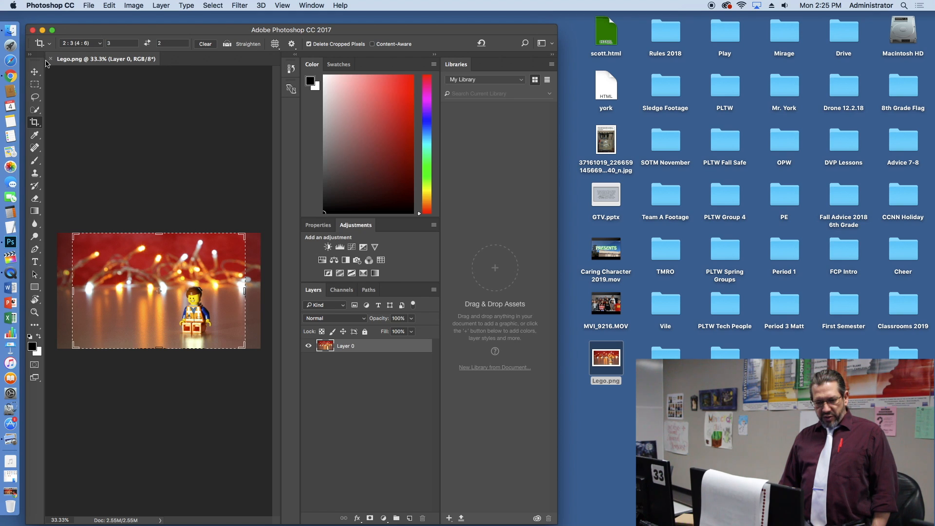
Step: Close Lego.png, open dress1.jpg from the Macro folder in Photoshop instead, and close the folder window
click(50, 59)
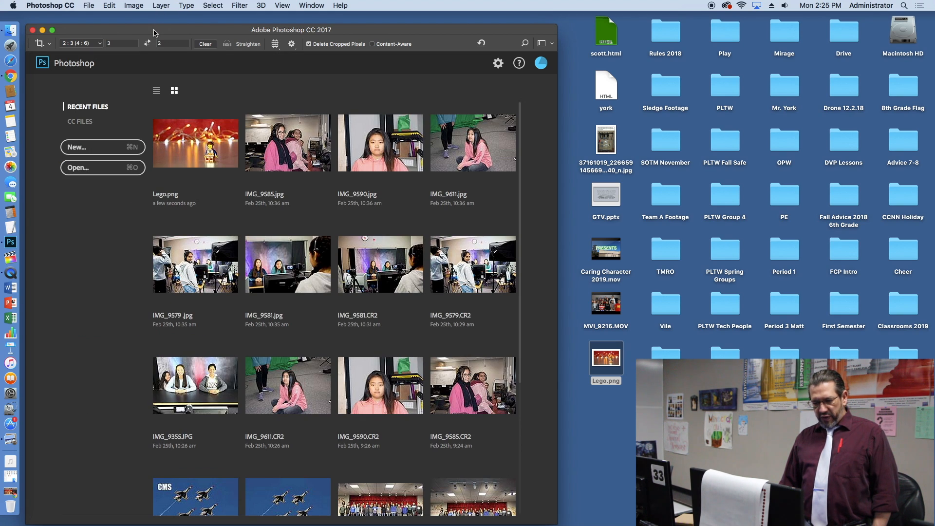
mouse_move(155, 30)
mouse_down()
mouse_move(622, 43)
mouse_move(177, 37)
mouse_move(154, 19)
mouse_up()
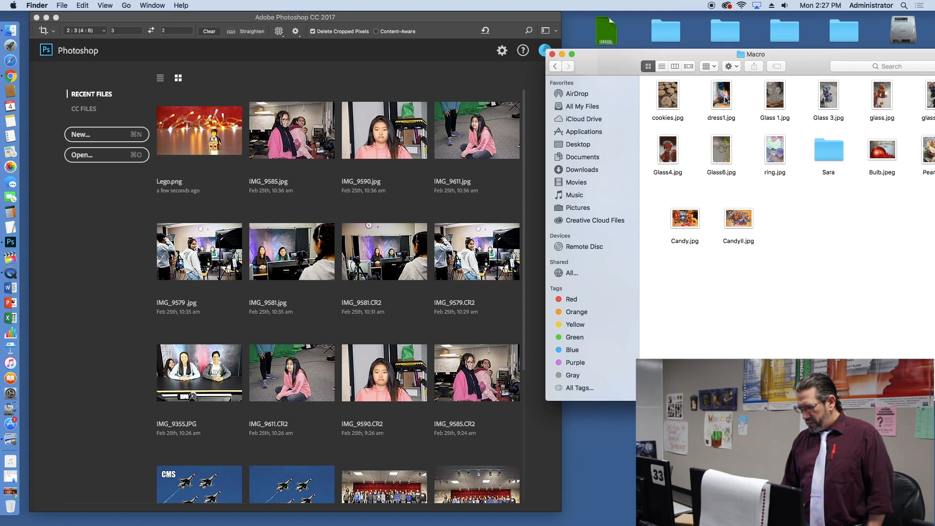
drag(725, 100, 310, 211)
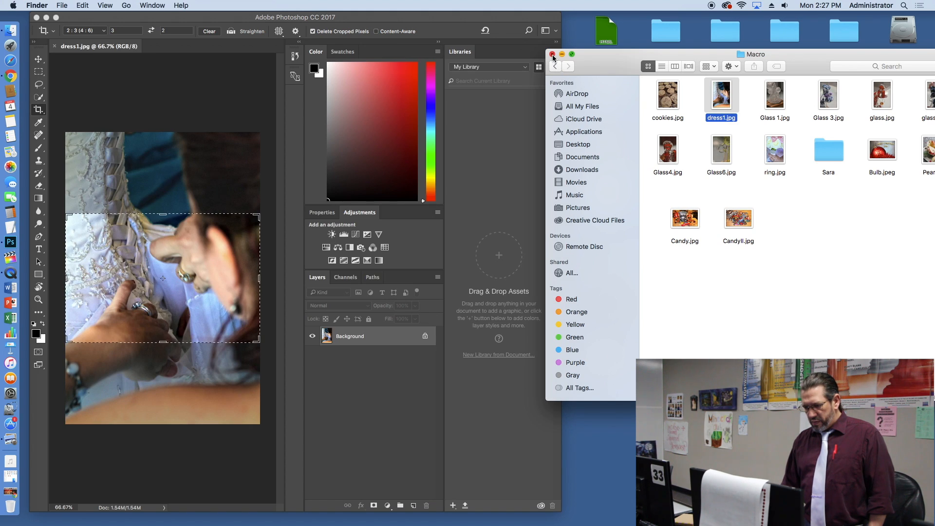
click(553, 54)
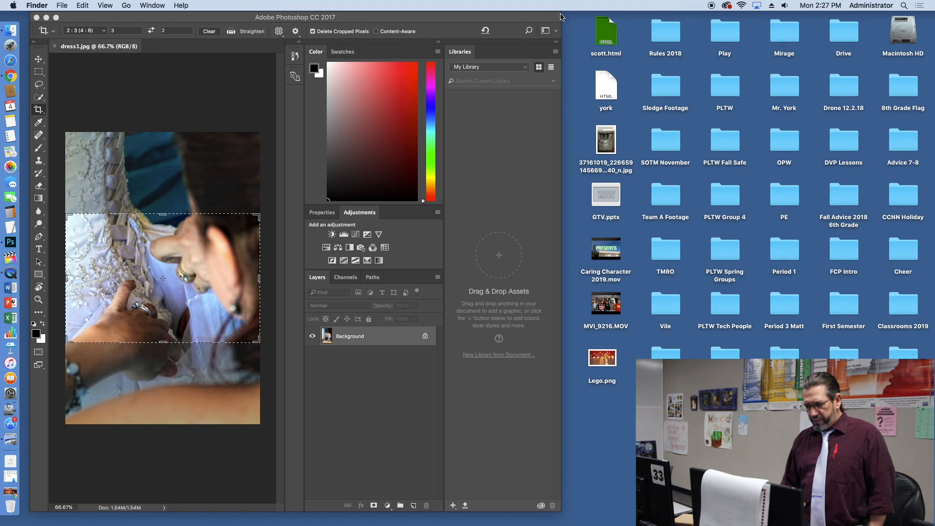
Step: Widen the Photoshop window to the full width of the screen
click(560, 17)
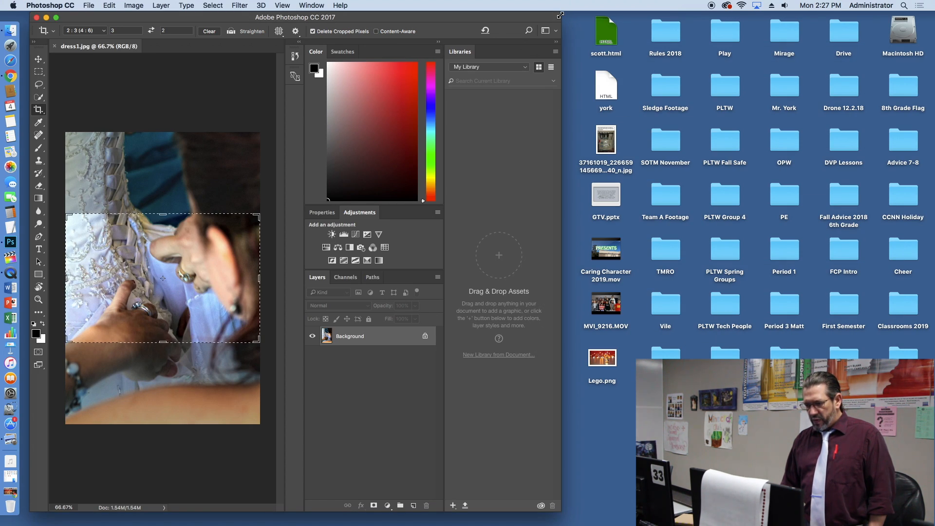
drag(559, 15, 934, 15)
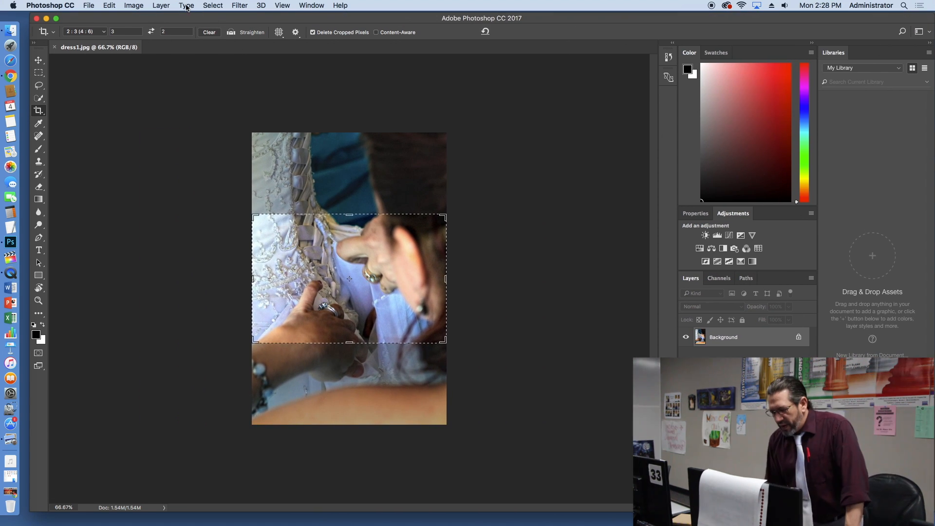
Step: Set the workspace to Essentials (Default) and collapse the Libraries panel to make more room for the image
click(312, 6)
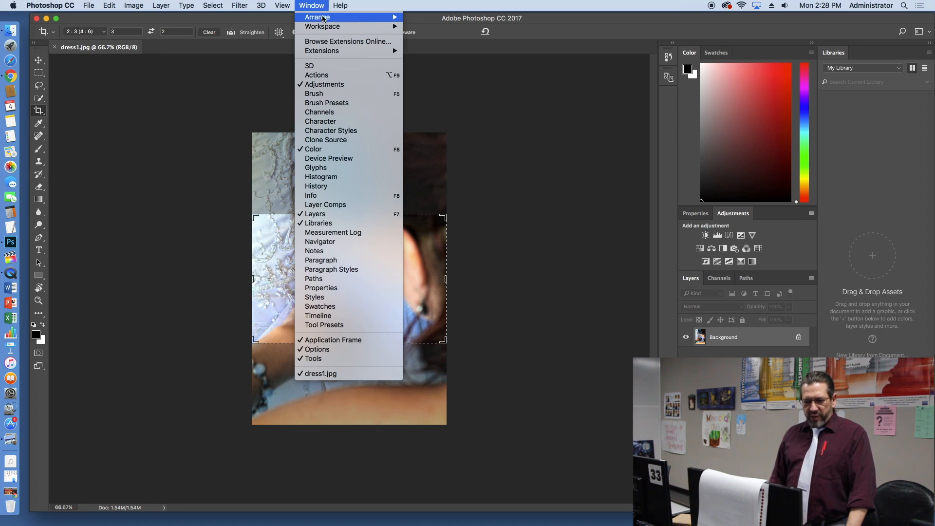
mouse_move(323, 29)
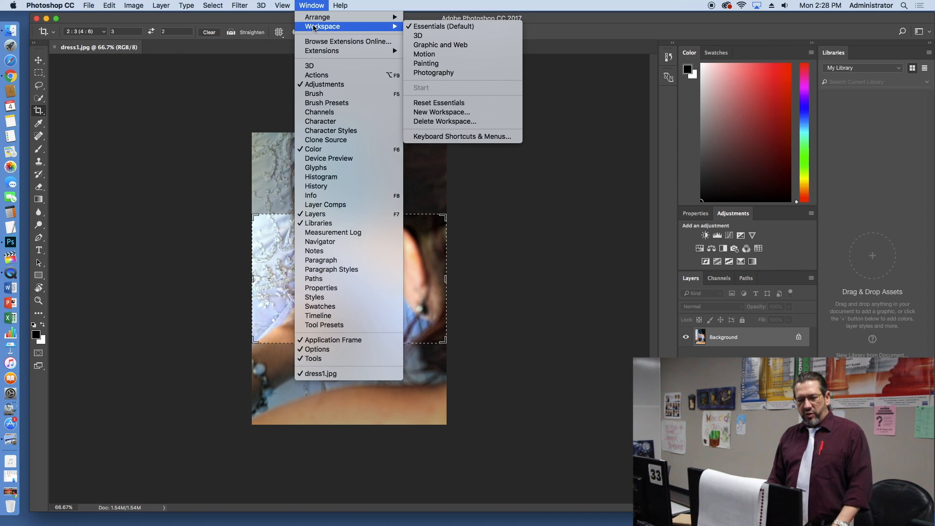
click(418, 26)
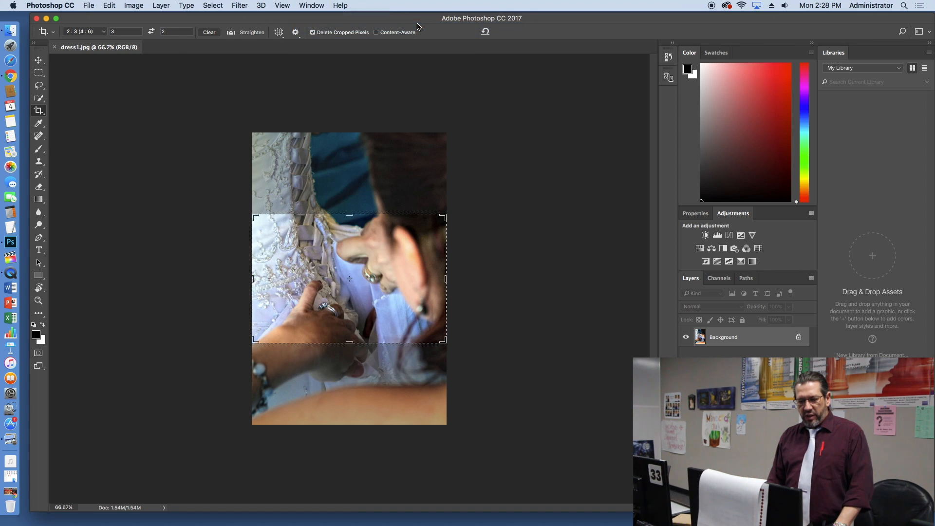
click(316, 6)
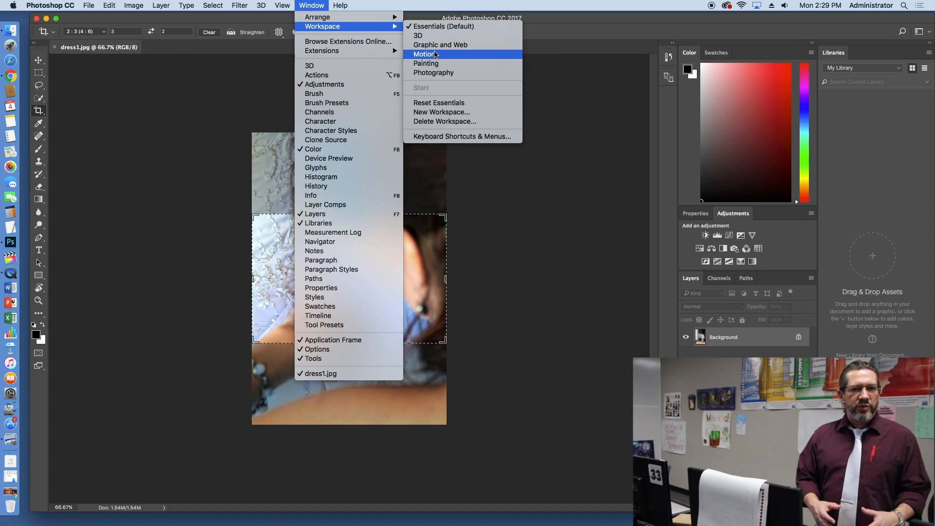
click(811, 97)
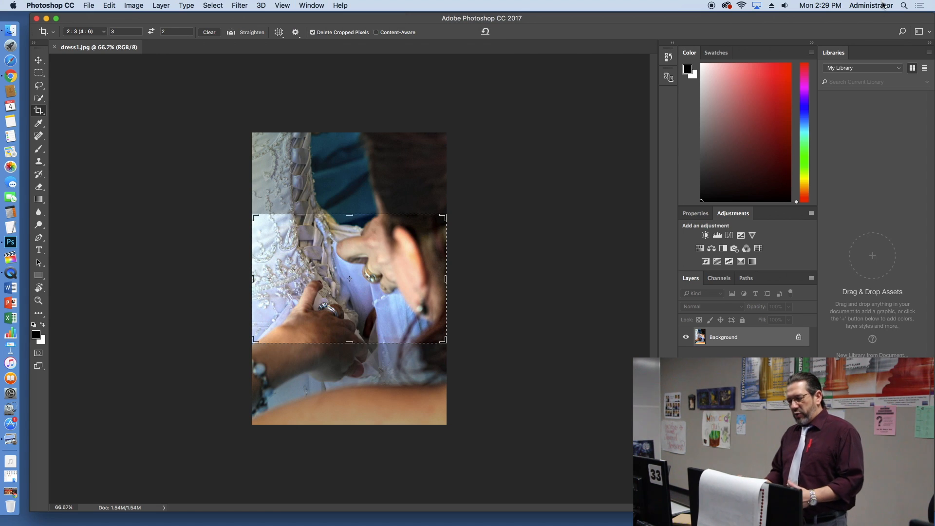
click(929, 43)
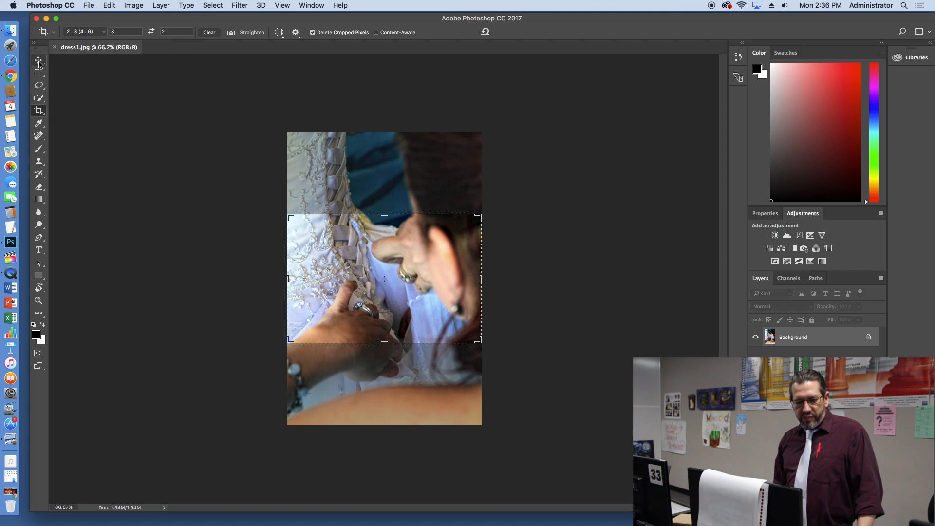
Step: Switch from the Crop Tool to the Perspective Crop Tool and back to the regular Crop Tool
click(39, 111)
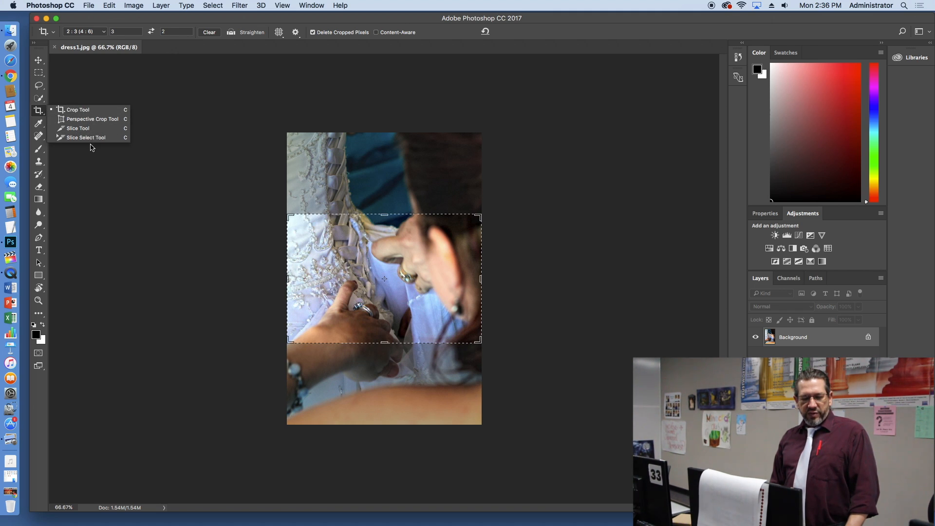
click(84, 119)
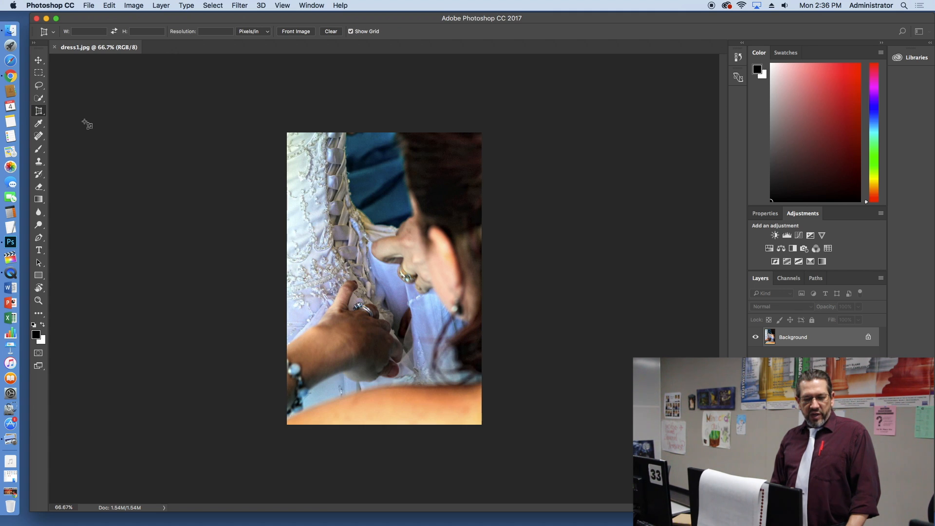
click(40, 111)
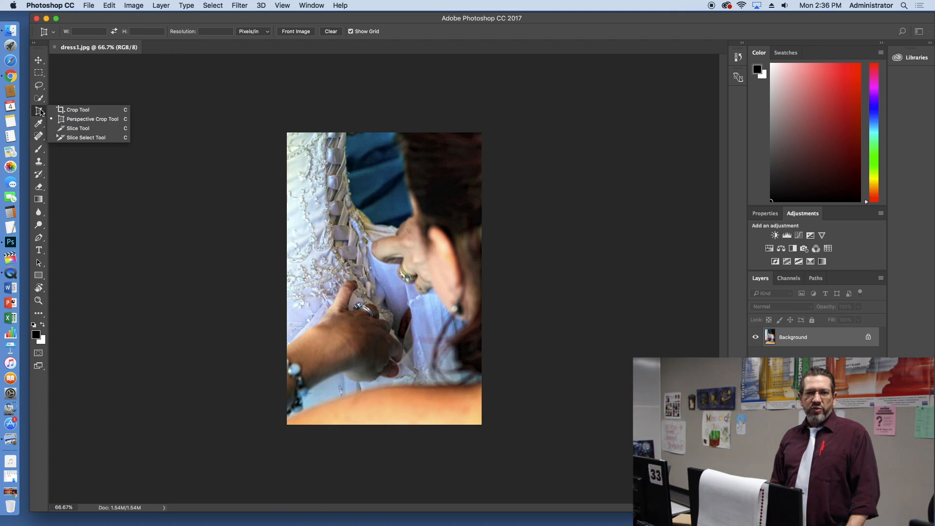
click(75, 108)
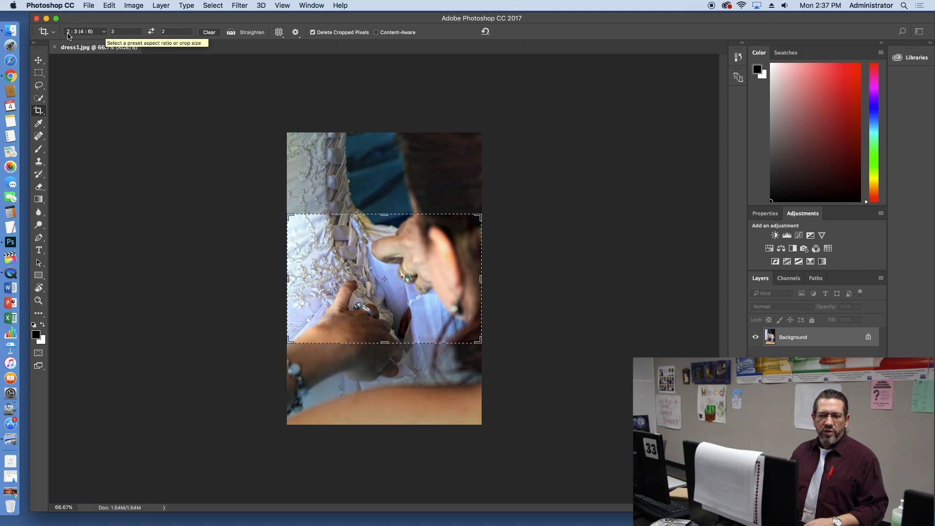
Step: Look through the list of preset crop aspect ratios and sizes, then close it
click(103, 33)
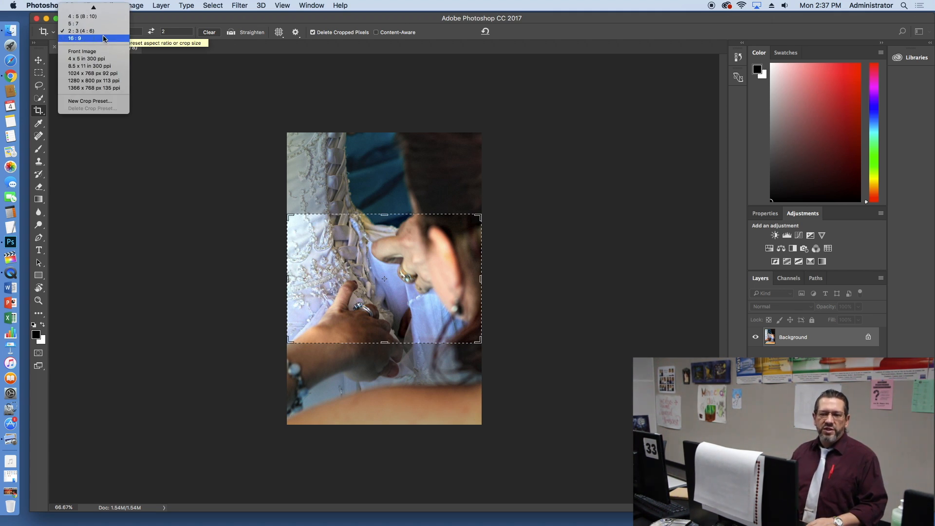
mouse_move(93, 8)
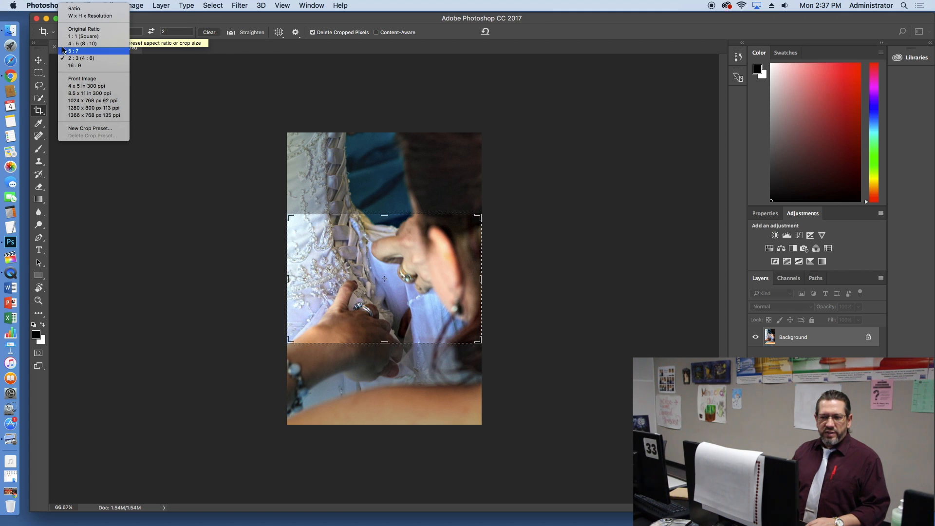
click(243, 49)
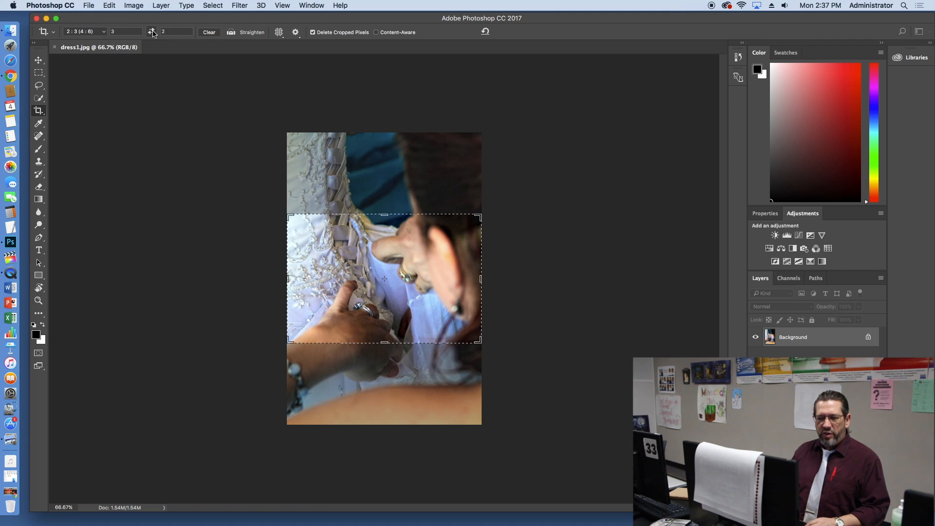
Step: Swap the width and height of the 2:3 crop ratio repeatedly between portrait and landscape, ending with width 3 and height 2
click(152, 32)
click(152, 32)
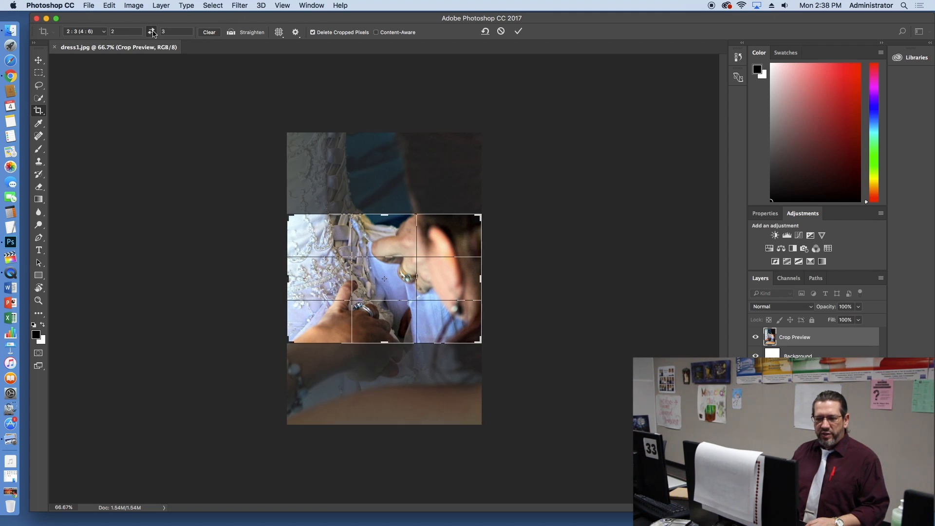
click(152, 32)
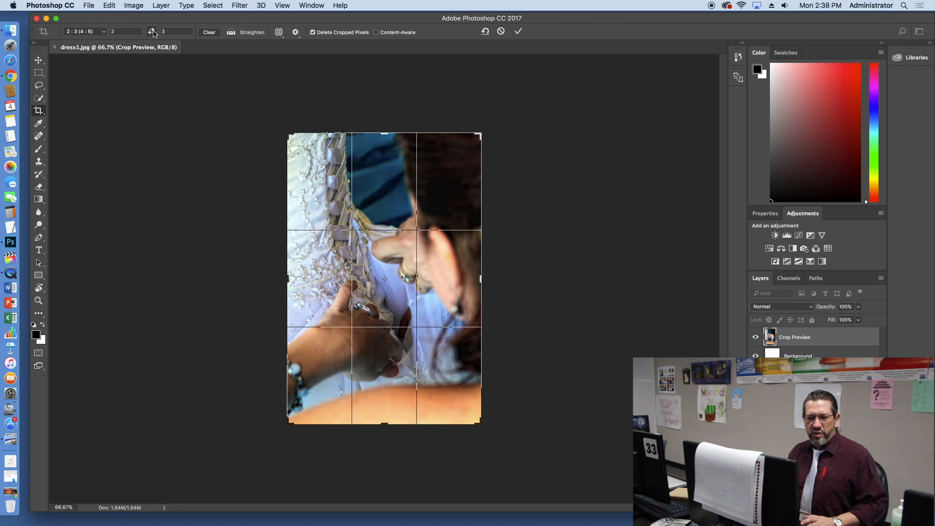
click(152, 32)
click(153, 32)
click(153, 32)
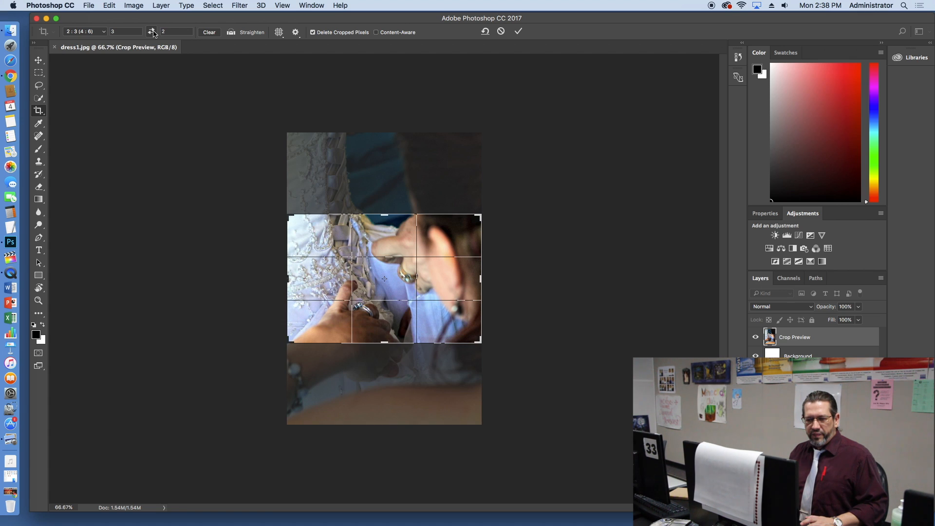
click(153, 32)
click(152, 32)
click(152, 32)
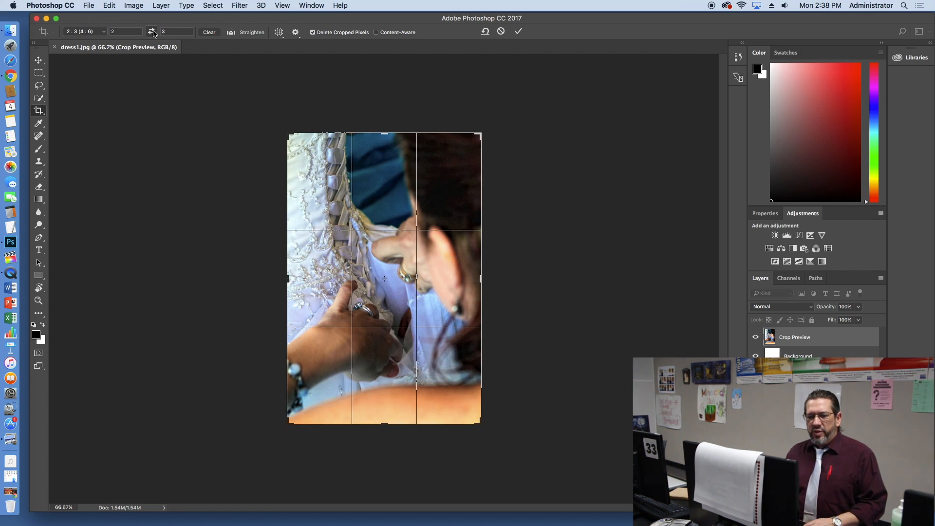
click(153, 32)
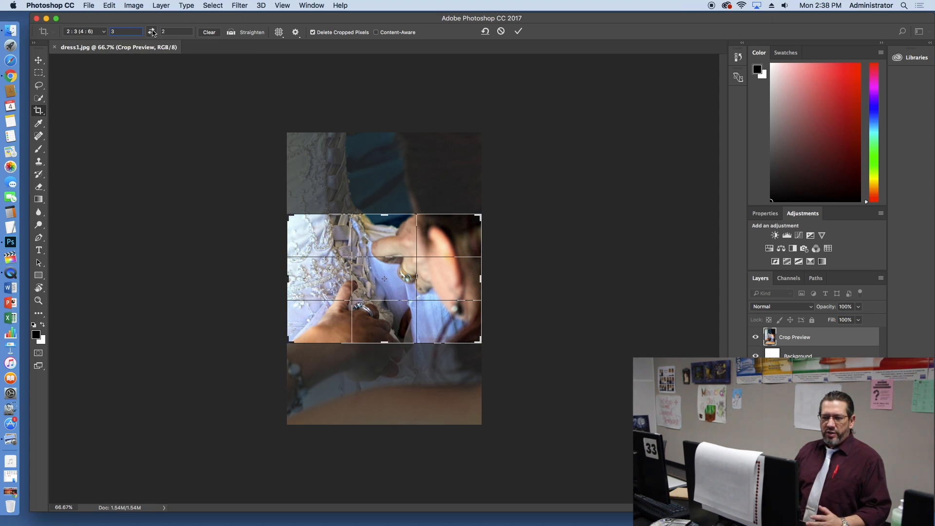
Step: Set a custom crop ratio of 16:9, then swap its values to portrait 9:16
click(151, 31)
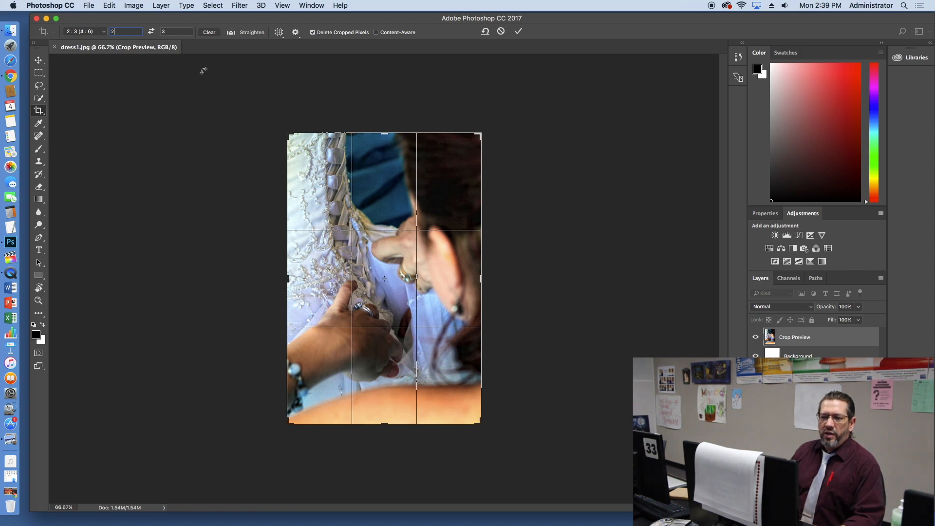
click(177, 32)
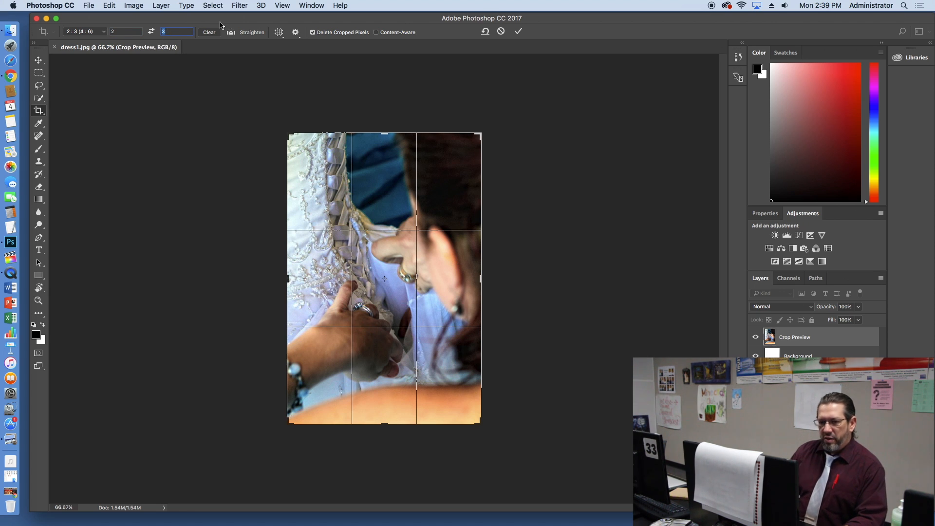
text(9)
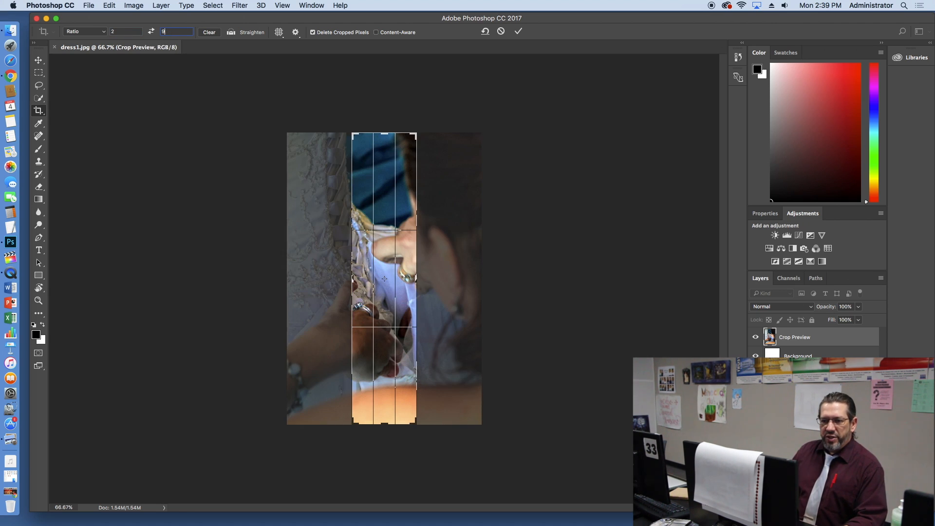
click(125, 31)
text(16)
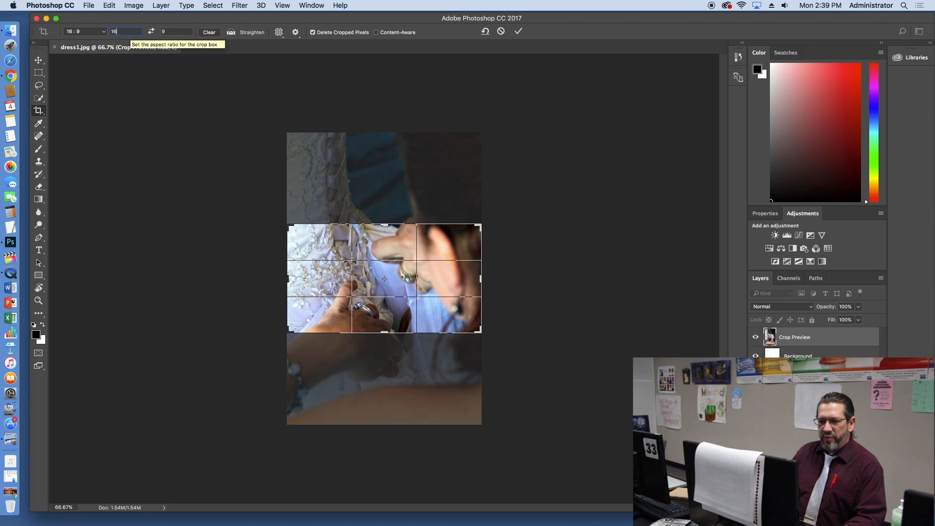
click(150, 31)
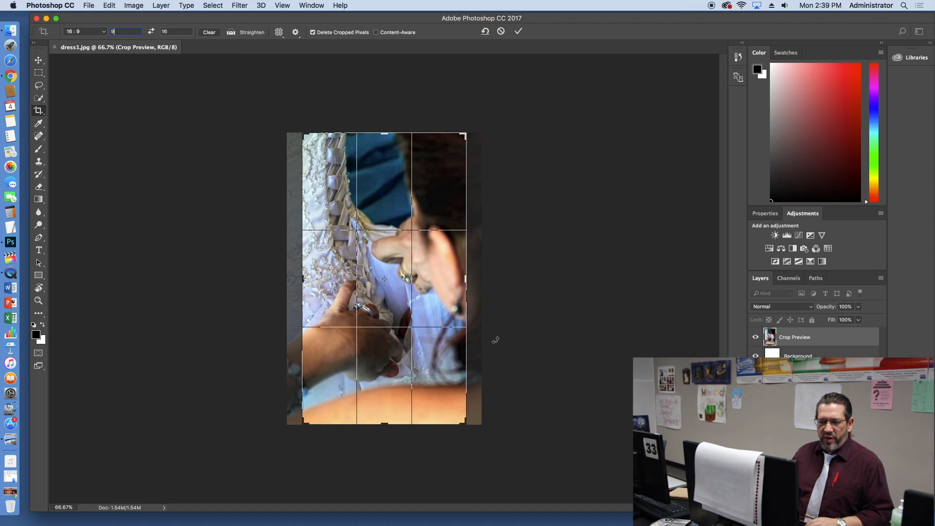
Step: Shrink the portrait 9:16 crop frame from opposite corners around the hands and shift the image inside it
mouse_move(395, 273)
mouse_down()
mouse_move(372, 274)
mouse_move(410, 271)
mouse_move(392, 273)
mouse_up()
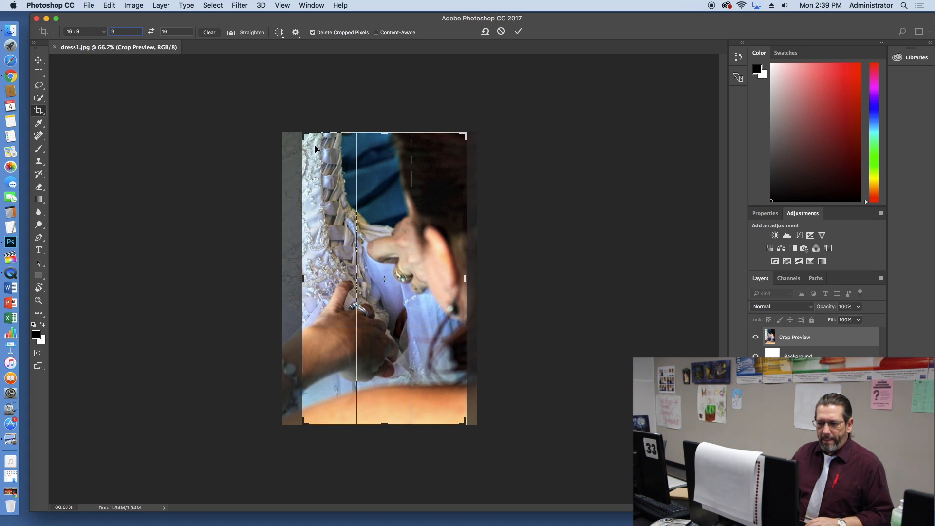
drag(304, 134, 326, 175)
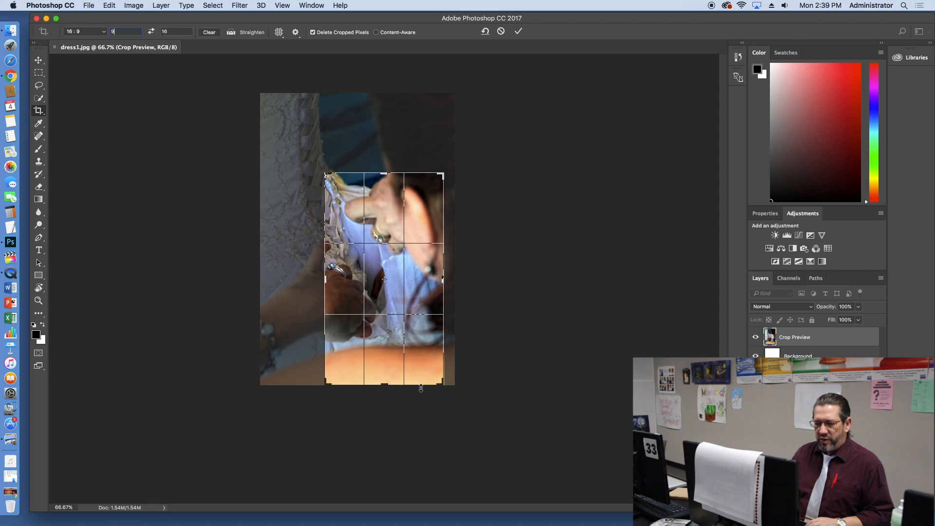
drag(441, 383, 422, 347)
mouse_move(393, 289)
mouse_down()
mouse_move(417, 283)
mouse_move(408, 297)
mouse_move(384, 285)
mouse_up()
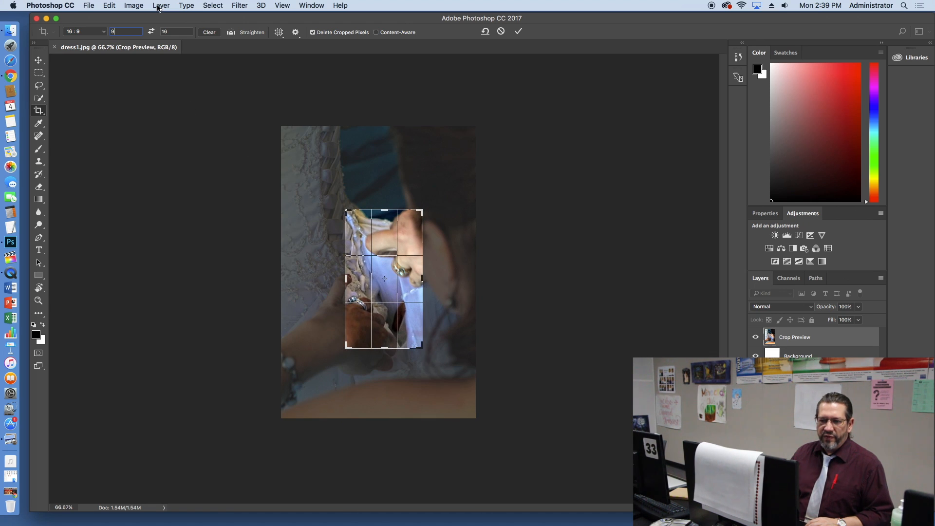
Step: Swap the ratio to landscape 16:9, enlarge the crop frame to the full image width, center it on the hands and apply the crop
click(151, 31)
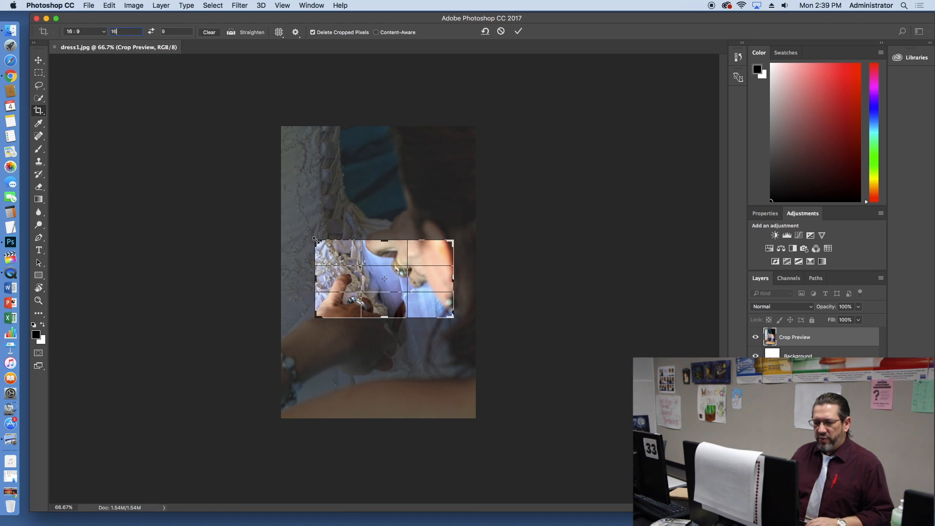
drag(315, 239, 299, 229)
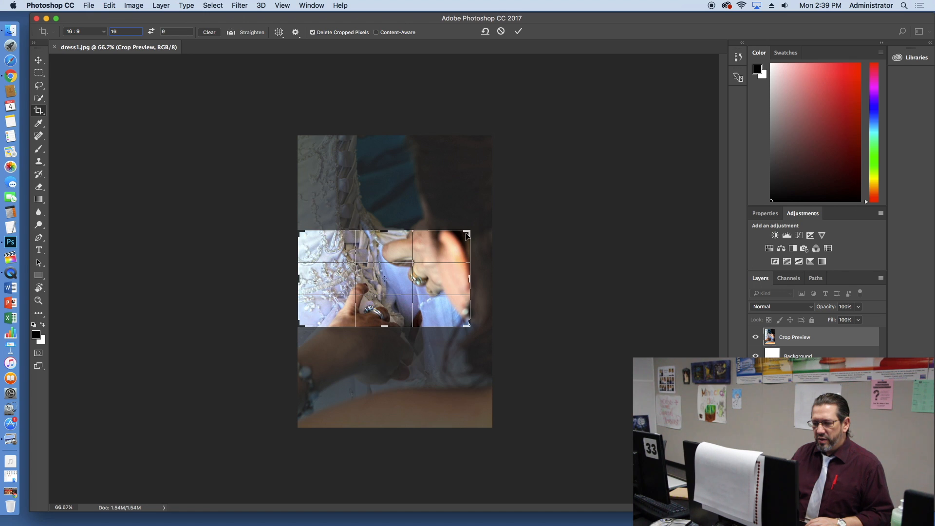
drag(467, 236, 476, 224)
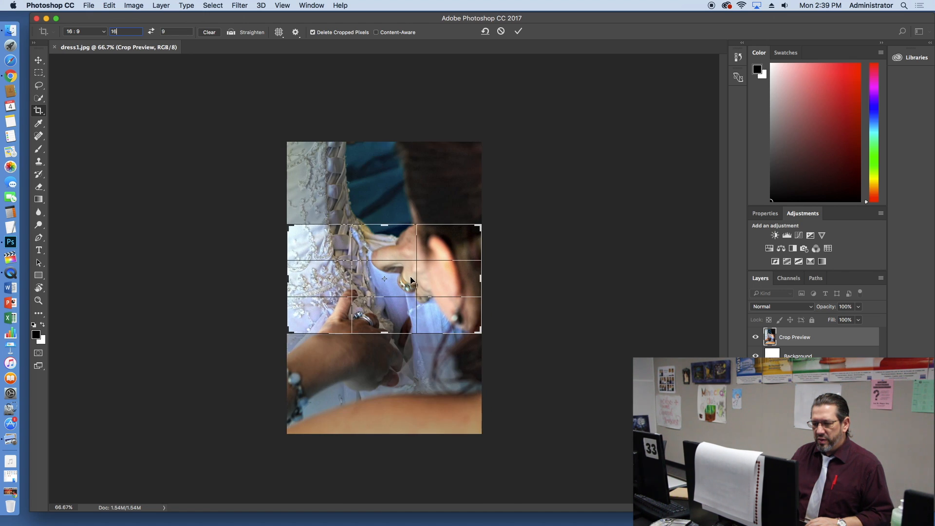
drag(410, 280, 408, 254)
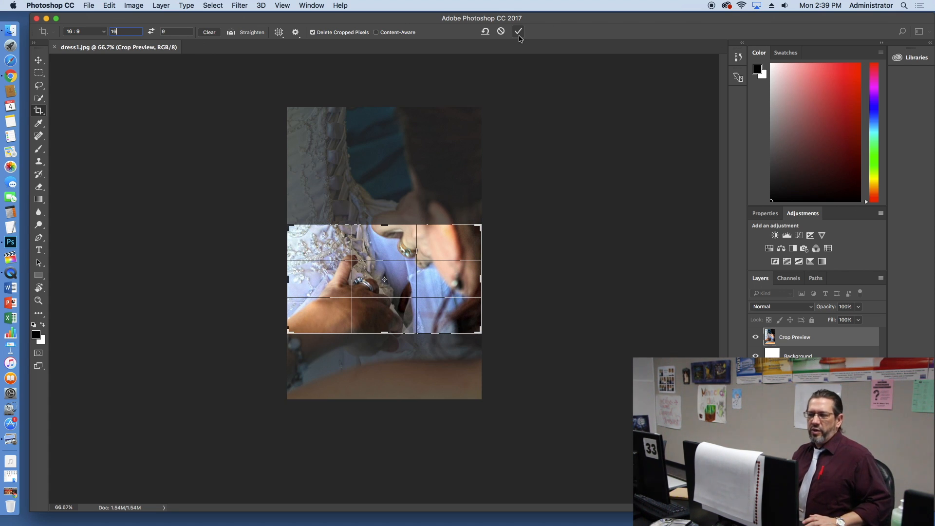
click(519, 35)
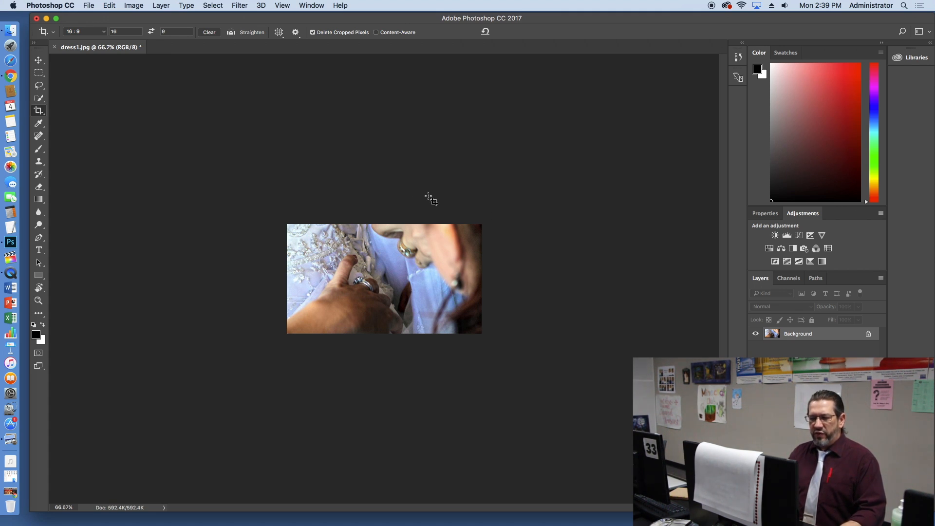
Step: Set the crop ratio for the cropped image to width 4 and height 3
key(super)
scroll(434, 213, up, 3)
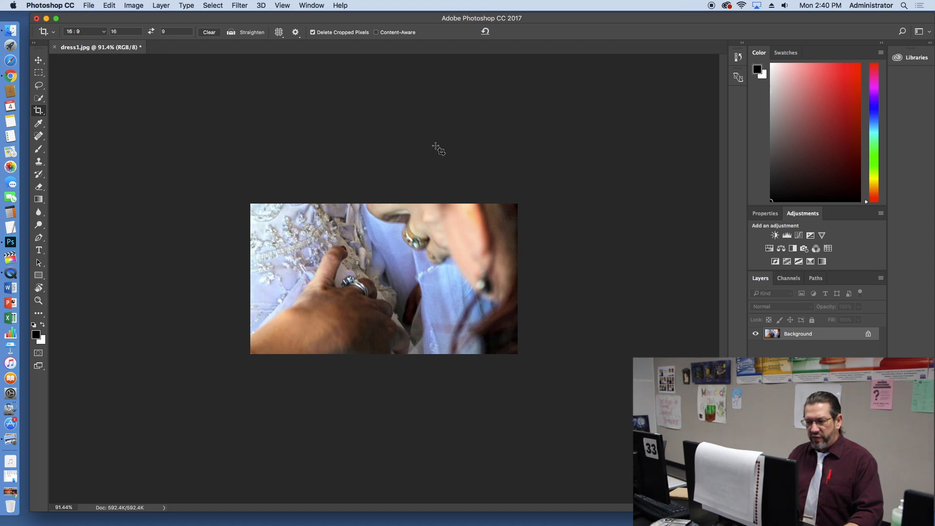
key(super)
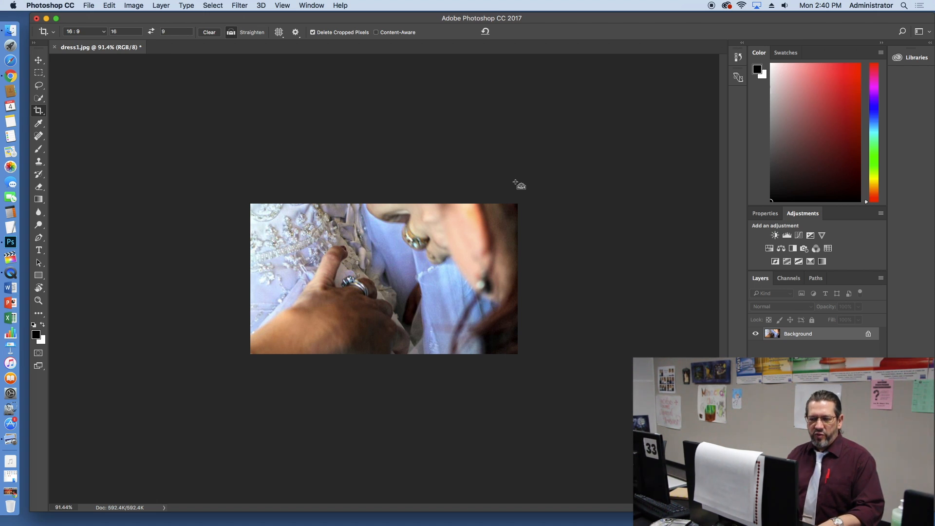
scroll(515, 182, up, 6)
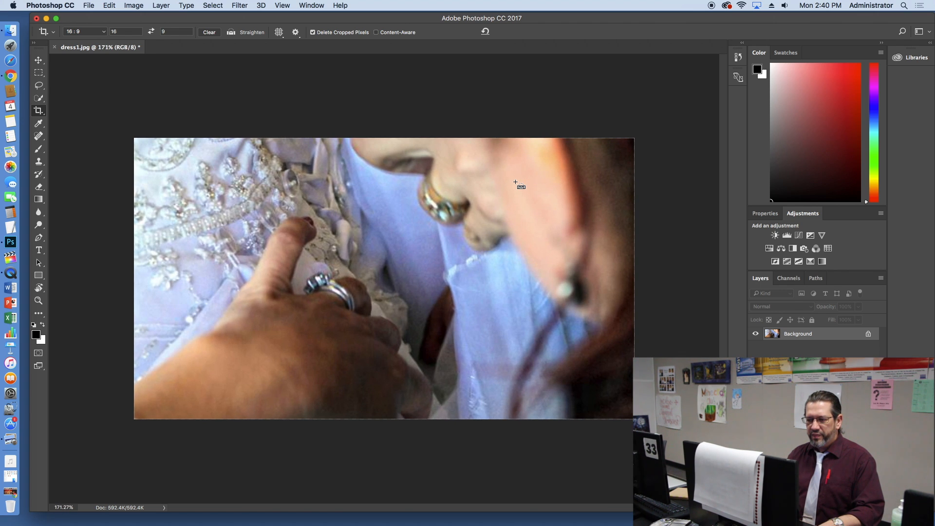
scroll(516, 182, down, 1)
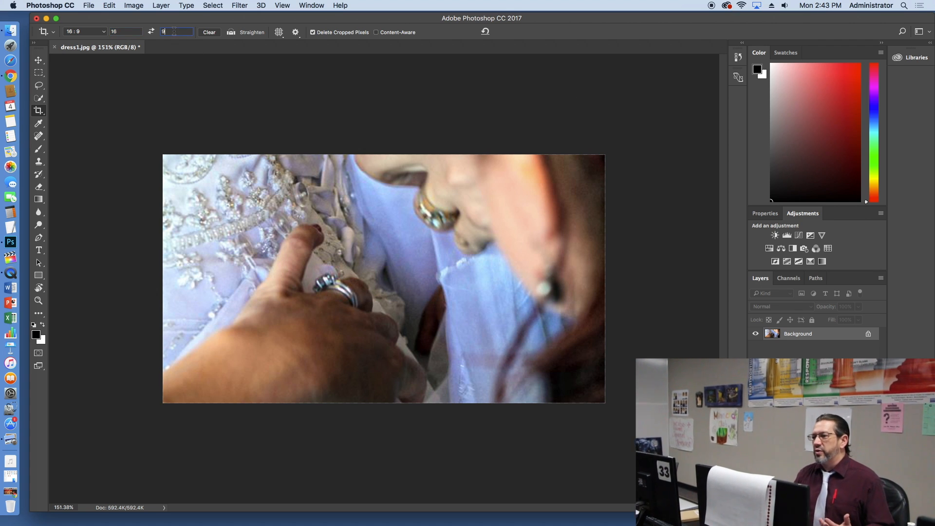
key(Tab)
click(117, 31)
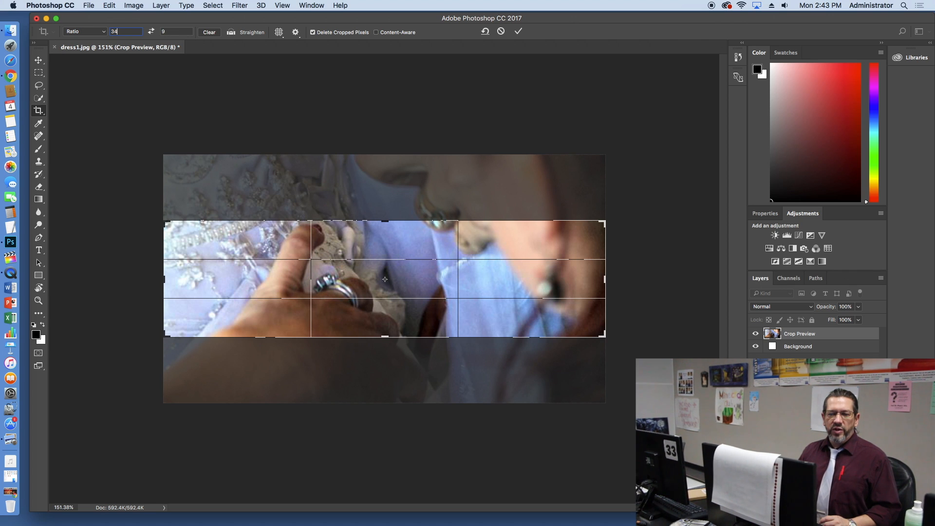
key(BackSpace)
text(4)
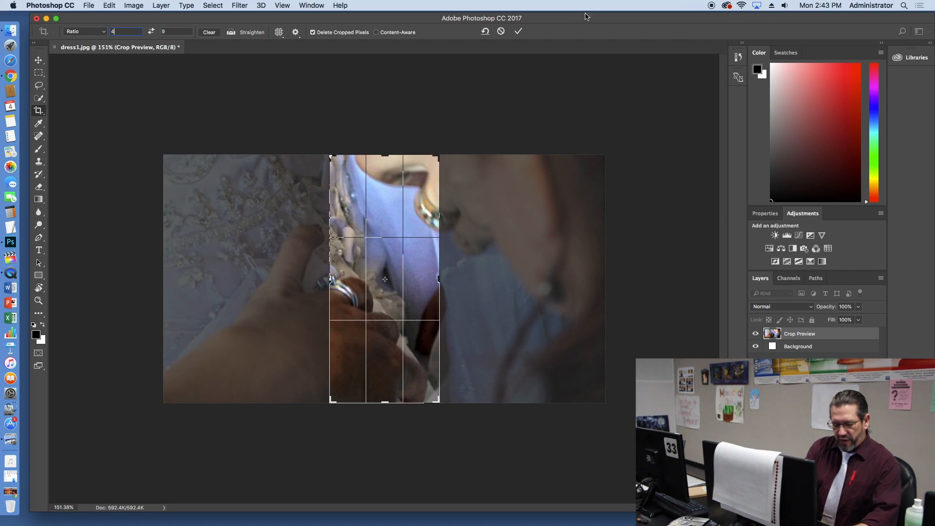
click(177, 30)
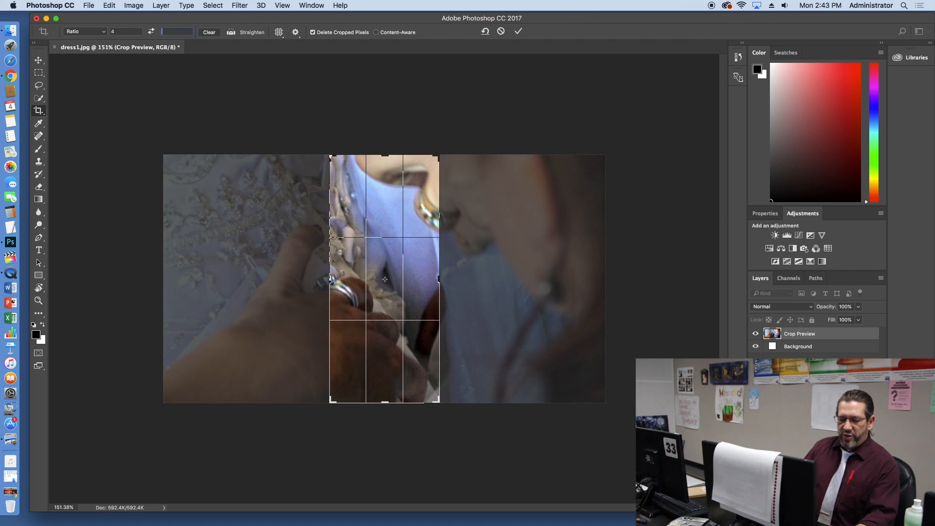
text(3)
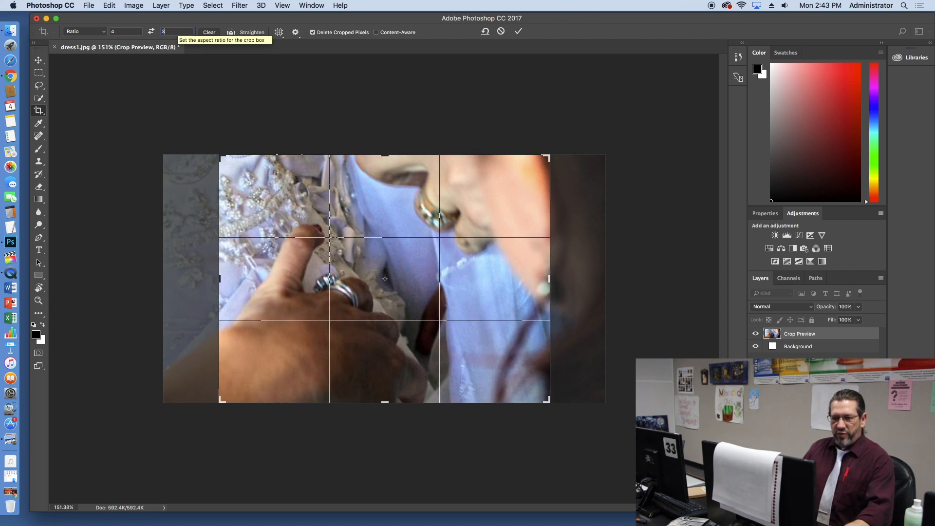
Step: Swap the 4:3 ratio to portrait and back to landscape, then apply the crop
click(150, 32)
click(150, 31)
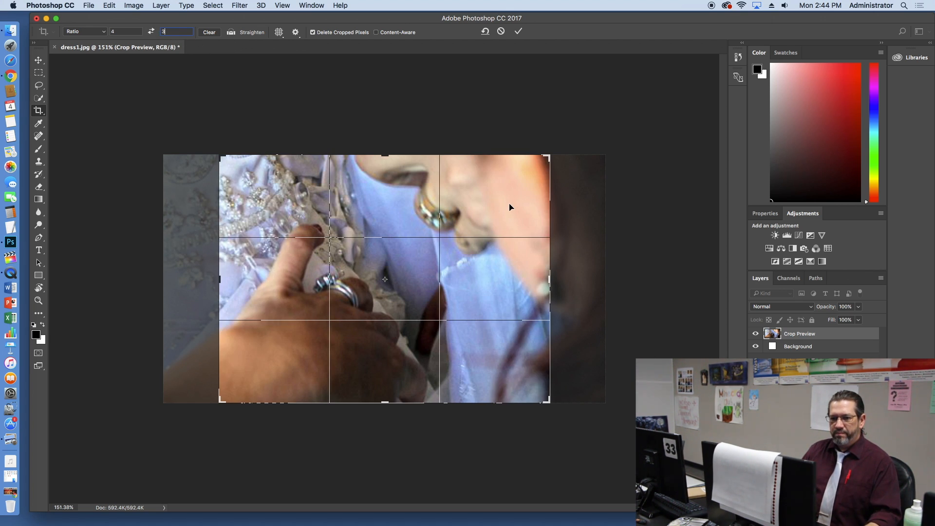
click(518, 31)
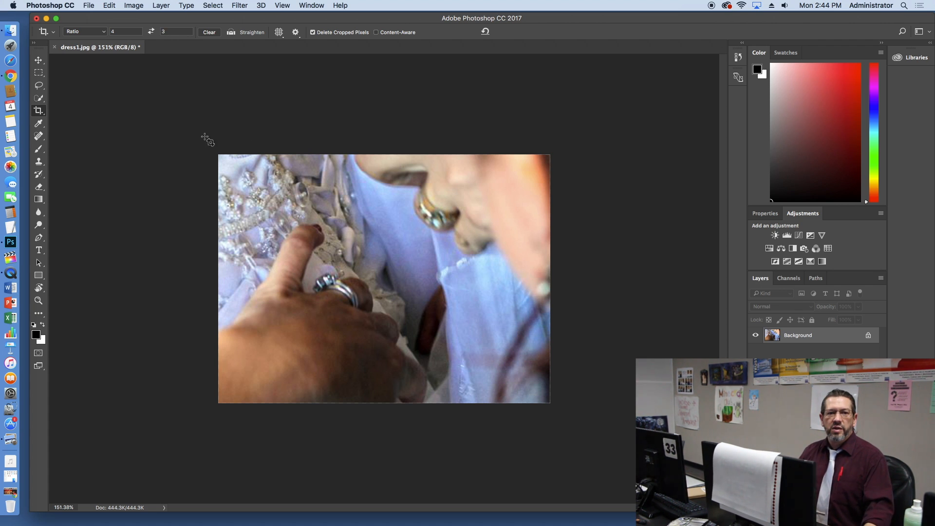
Step: Rotate the image clockwise within the 4:3 crop frame and apply the crop
click(40, 108)
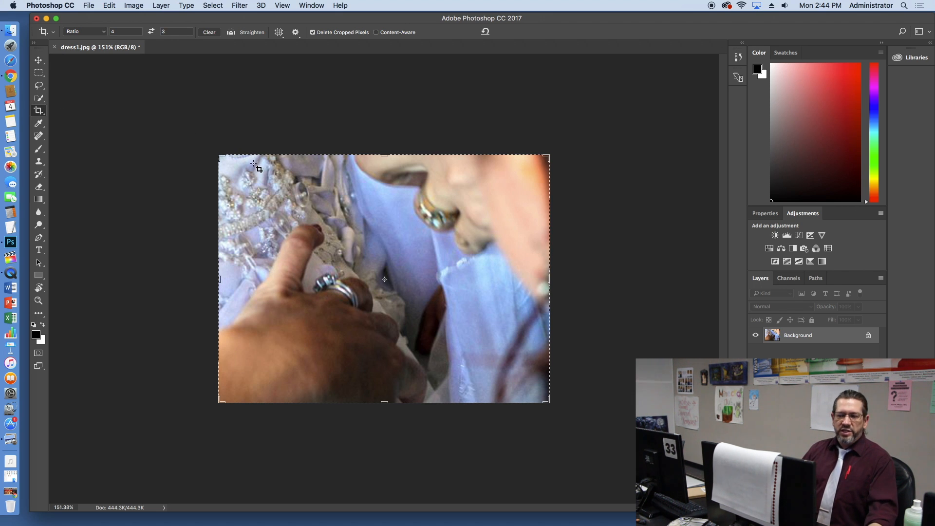
drag(206, 145, 299, 154)
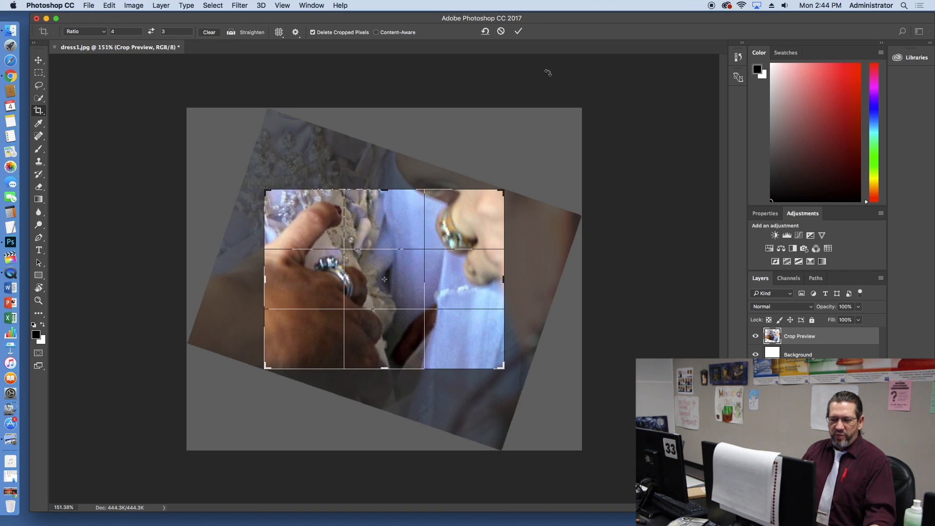
click(518, 32)
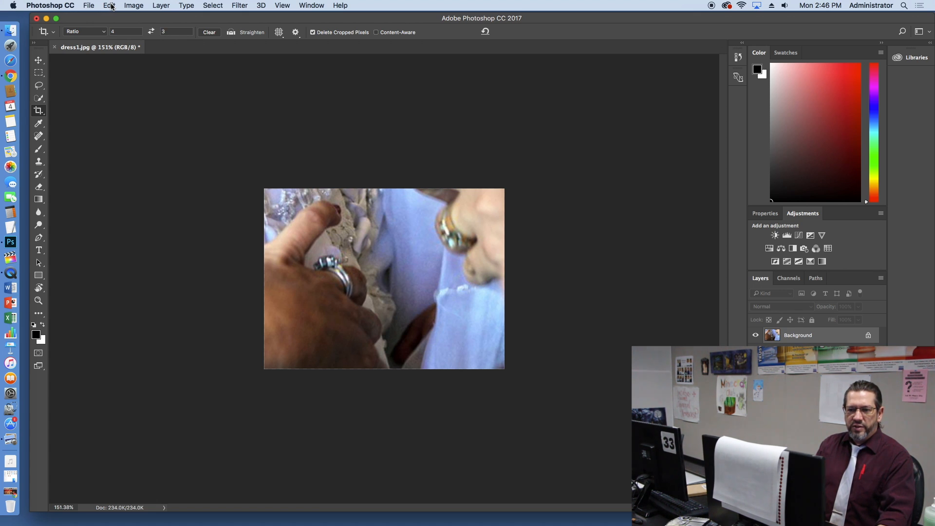
Step: Undo and redo the rotated crop repeatedly to compare before and after, ending with the rotated crop applied
click(109, 5)
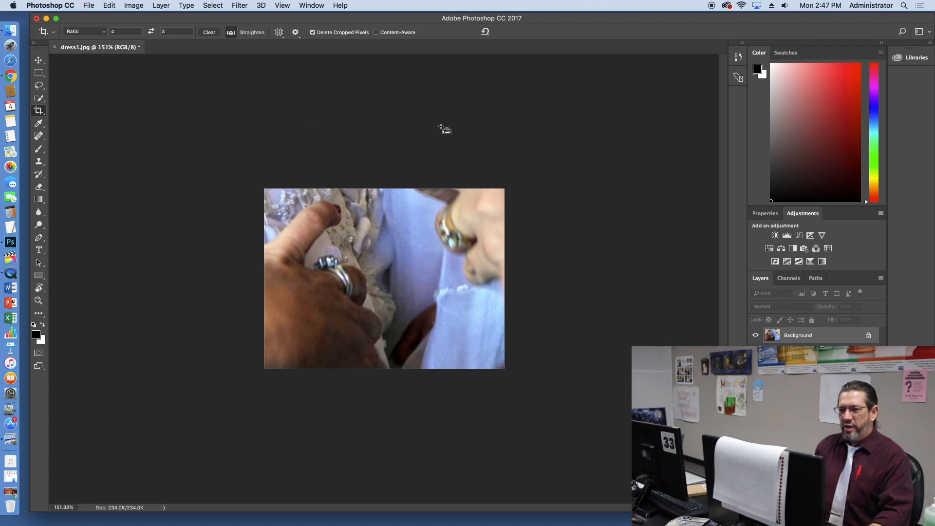
key(super+z)
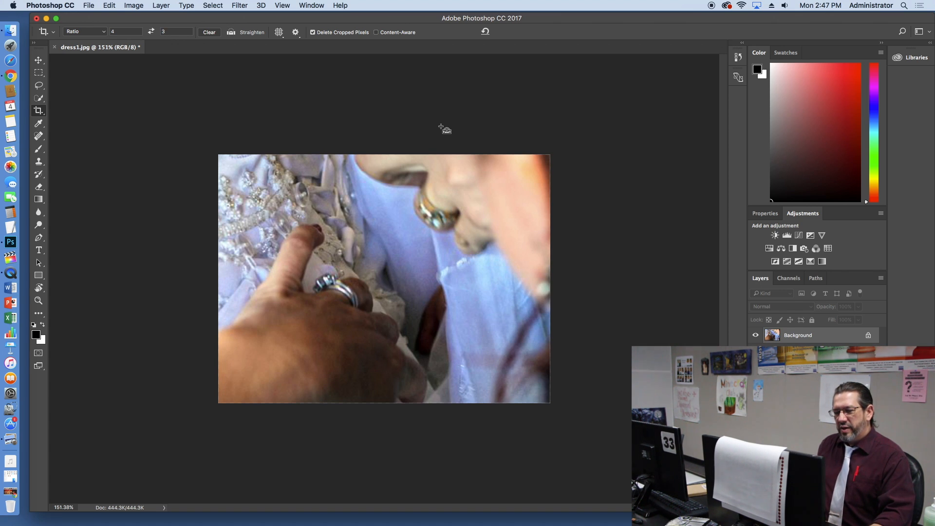
key(super+z)
key(super+z)
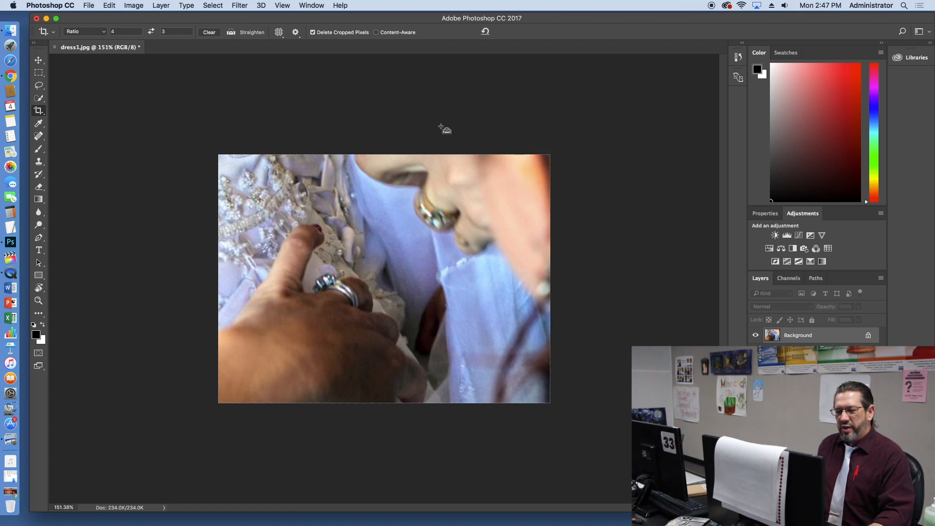
key(super+z)
key(super+z)
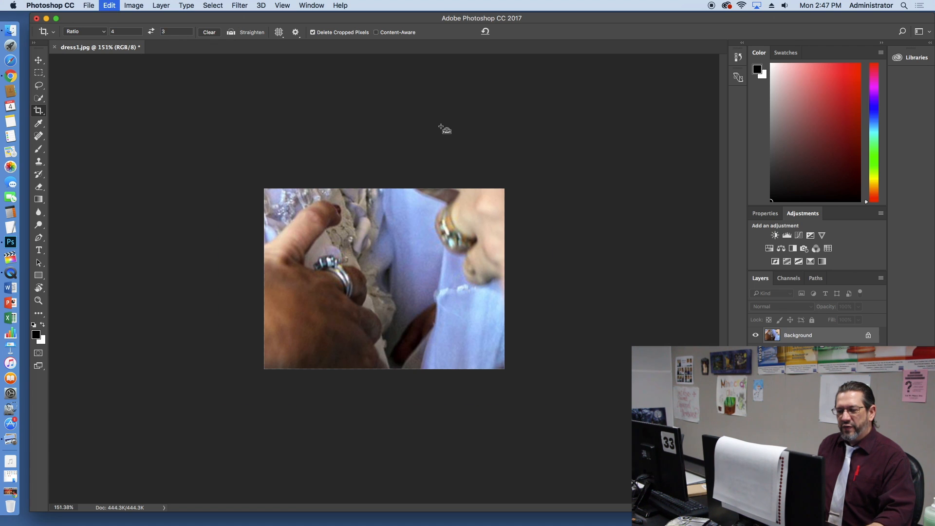
key(super+z)
key(super+z)
key(super+z)
key(super+z)
key(super+z)
key(super+z)
key(super+z)
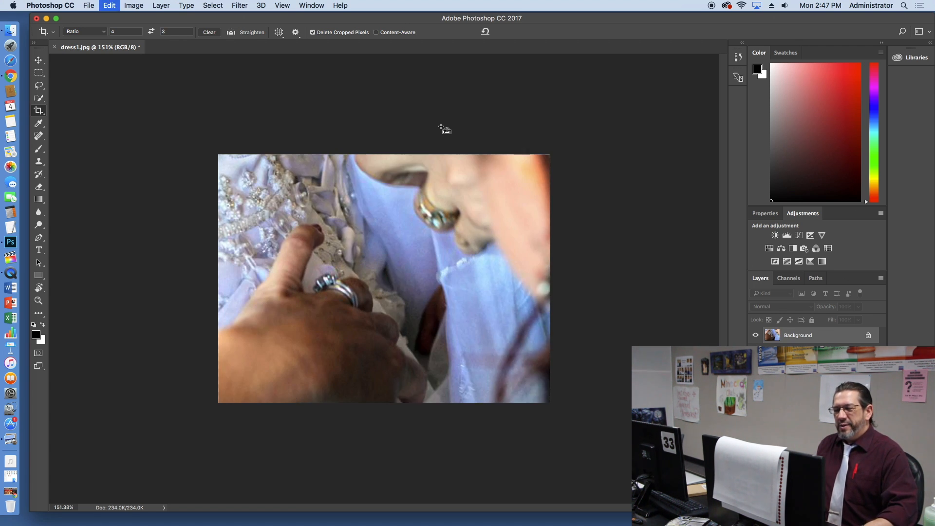
key(super+z)
key(super+z)
key(super+z)
key(super+z)
key(super+z)
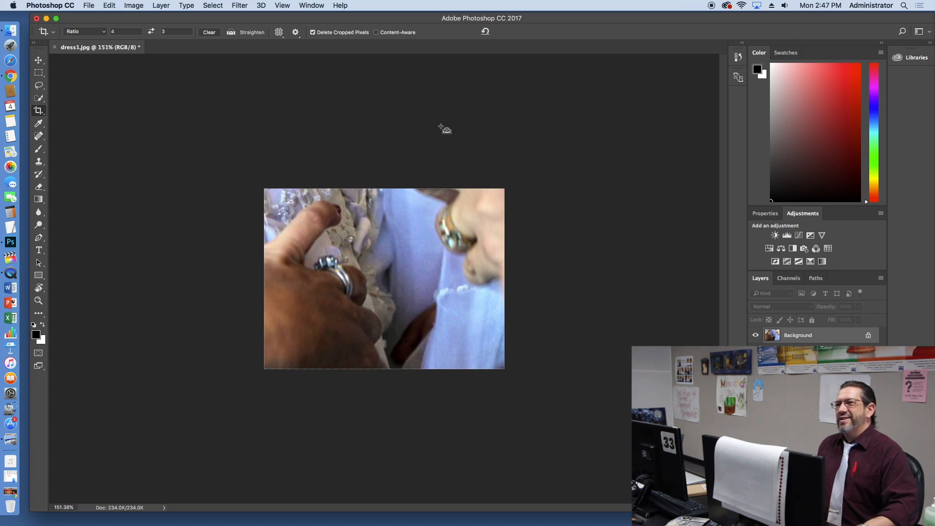
key(super+z)
key(super+z)
key(super+z)
key(super+z)
key(super+z)
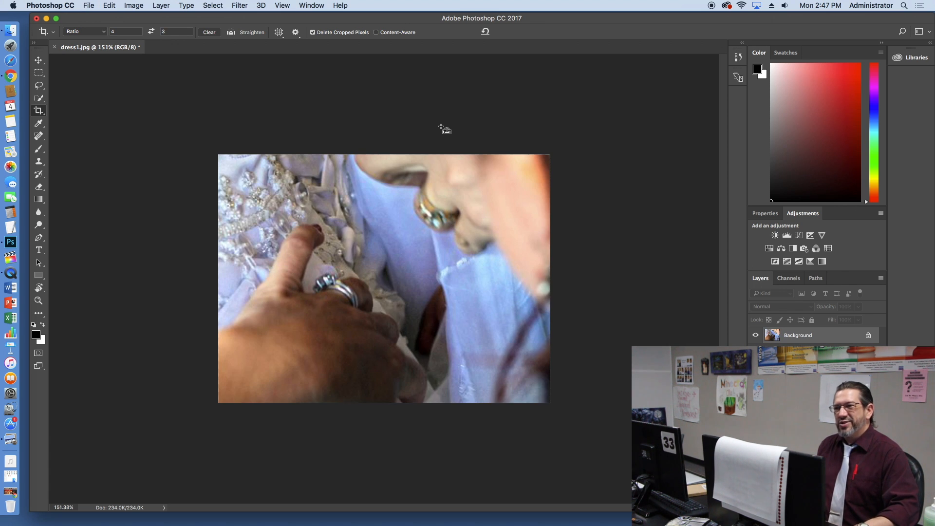
key(super+z)
key(super+z)
key(super+z)
key(super+z)
key(super+z)
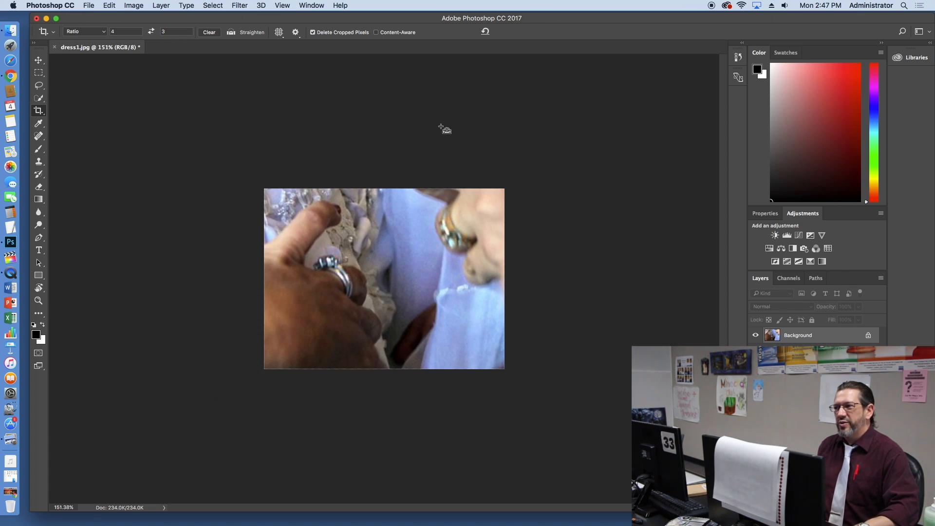
key(super+z)
key(super+z)
key(super+z)
key(super+z)
key(super+z)
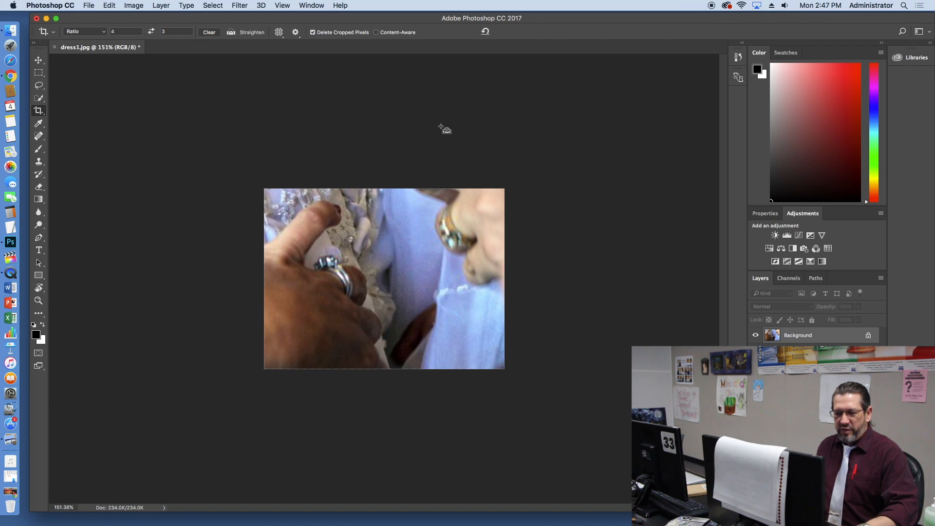
Step: Step back through the history to undo the recent crops and restore the larger photo
key(alt+super+z)
key(alt+super+z)
key(alt+super+z)
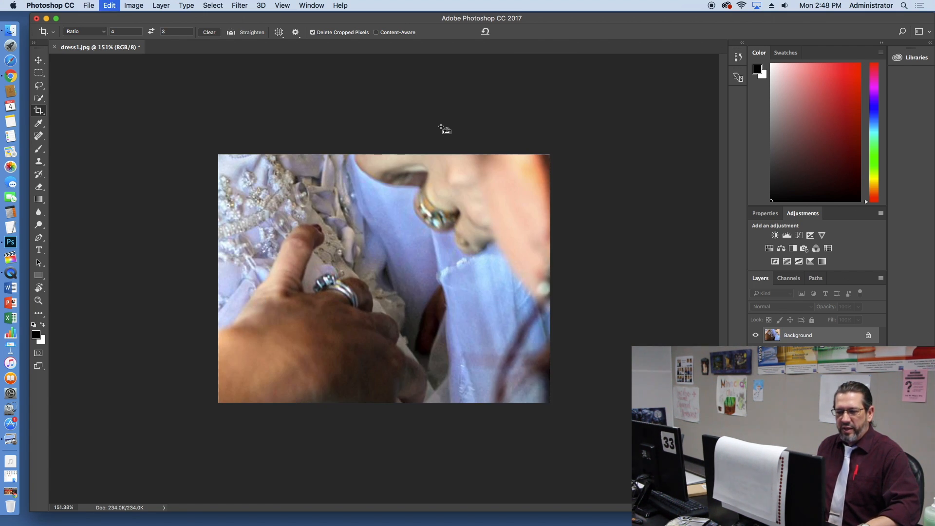
key(alt+super+z)
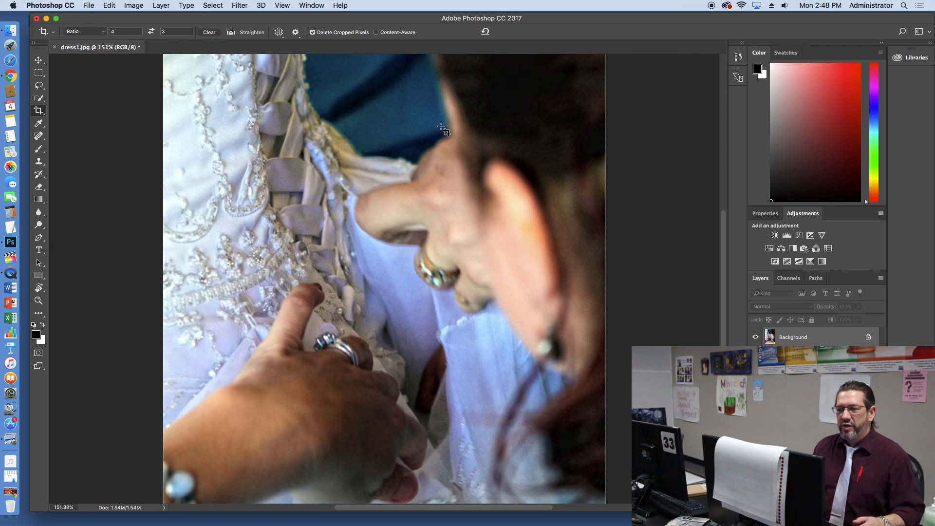
Step: Reframe the photo with a smaller 4:3 crop around the dress lacing, blue fabric and ringed hand, and apply the crop
scroll(520, 235, up, 5)
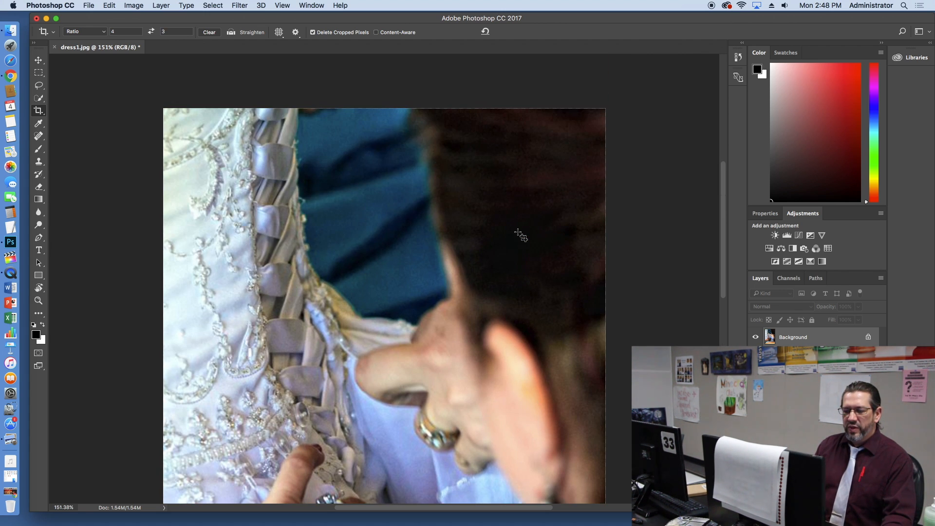
scroll(520, 235, down, 5)
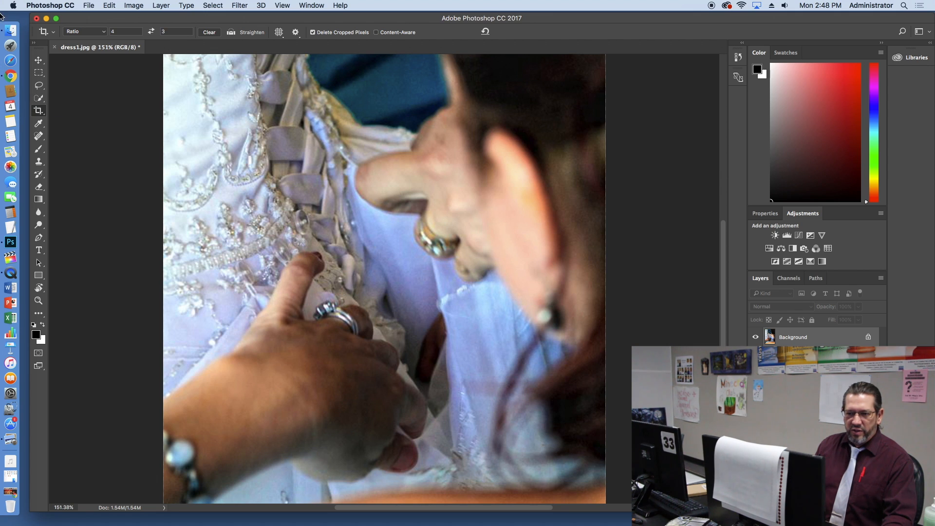
click(212, 147)
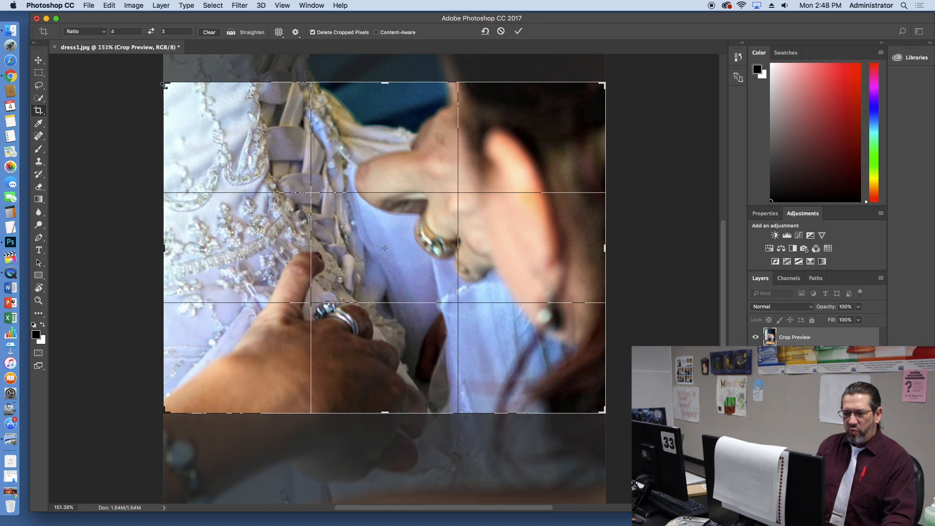
drag(383, 237, 393, 329)
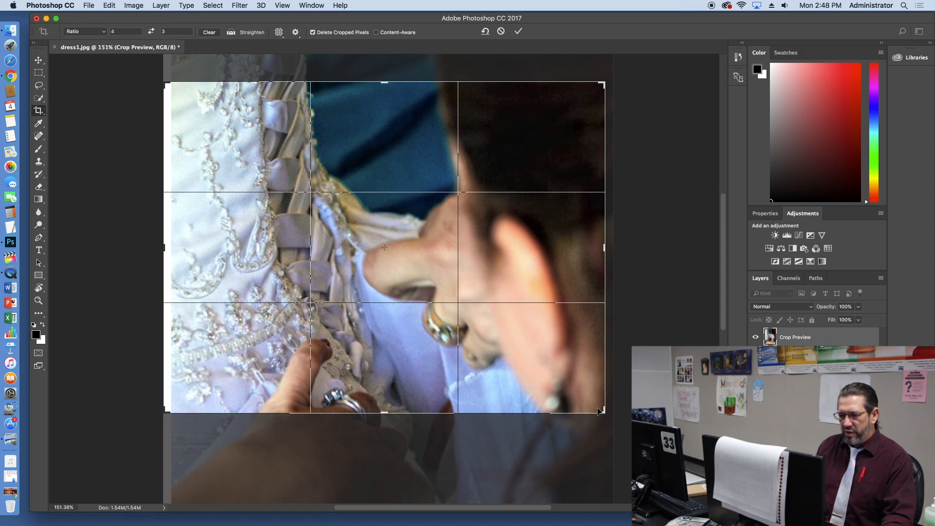
drag(604, 413, 550, 399)
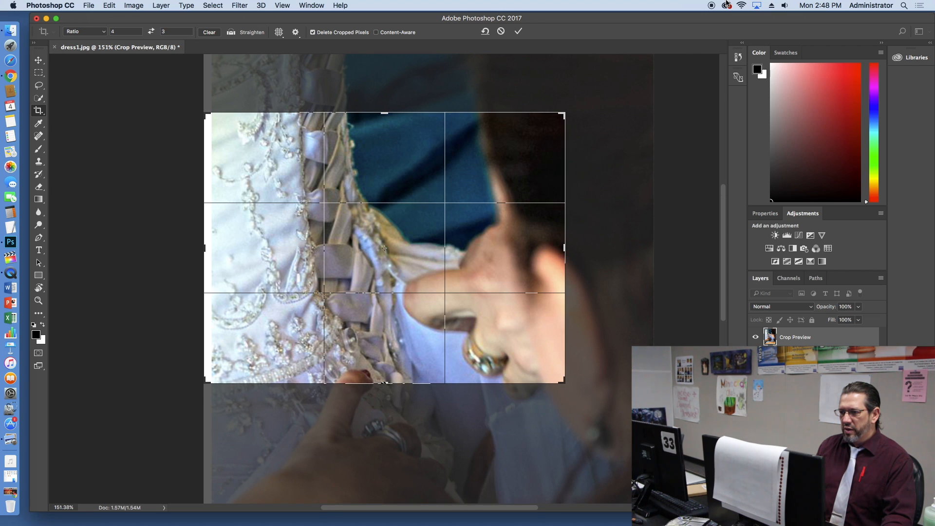
click(518, 31)
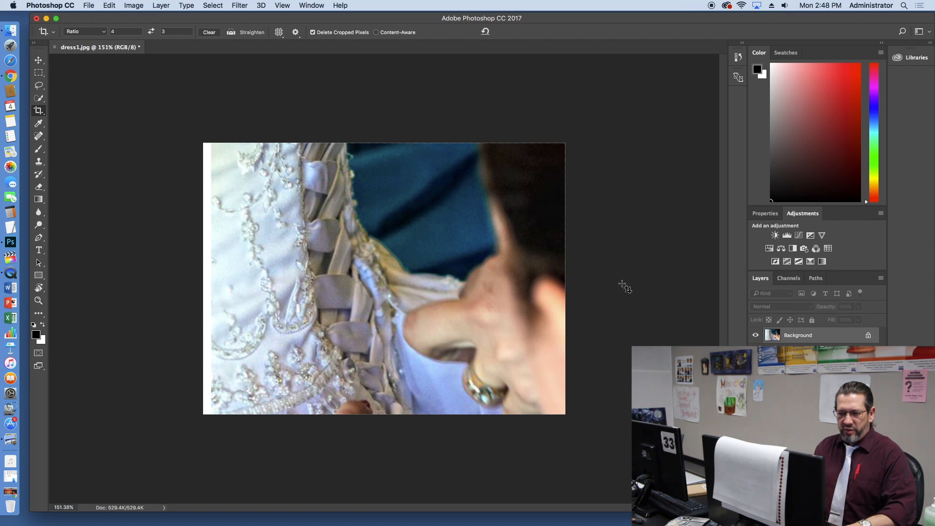
key(super+plus)
scroll(603, 291, up, 5)
scroll(603, 291, down, 8)
scroll(457, 201, up, 15)
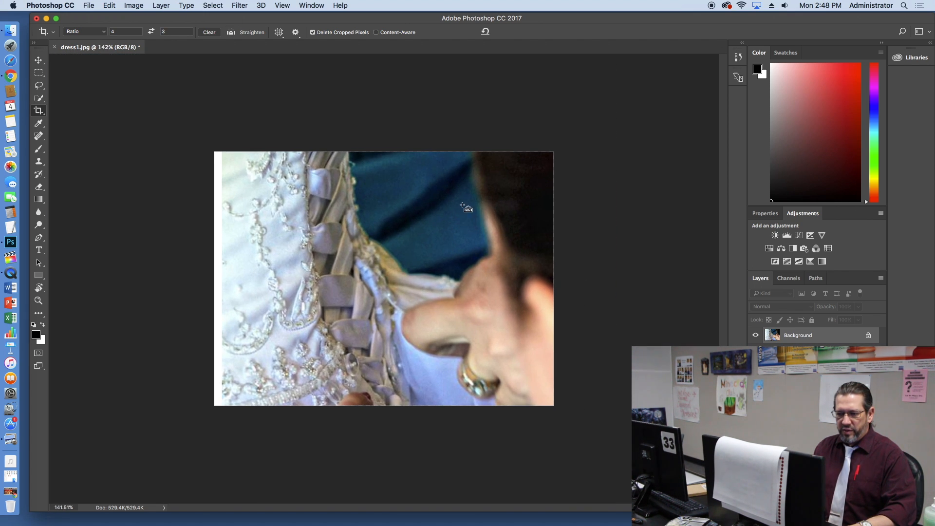
scroll(457, 201, down, 15)
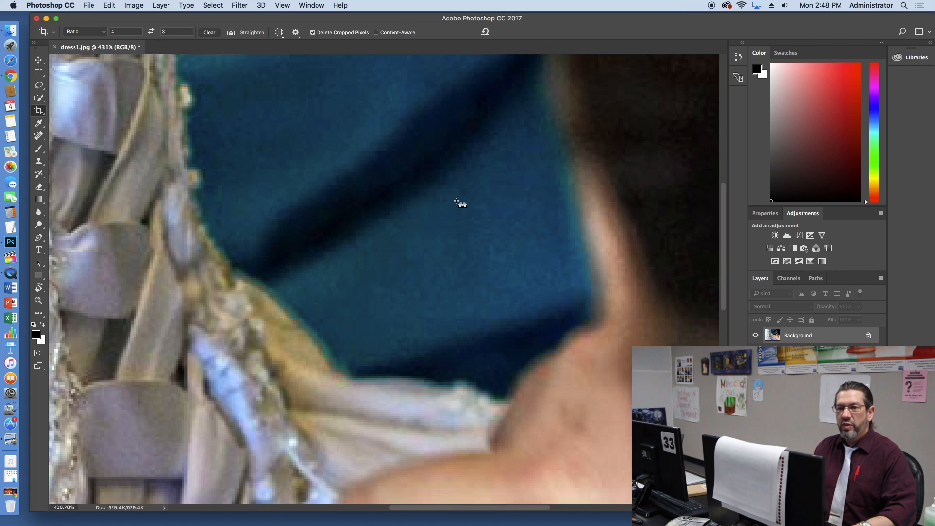
scroll(456, 200, up, 2)
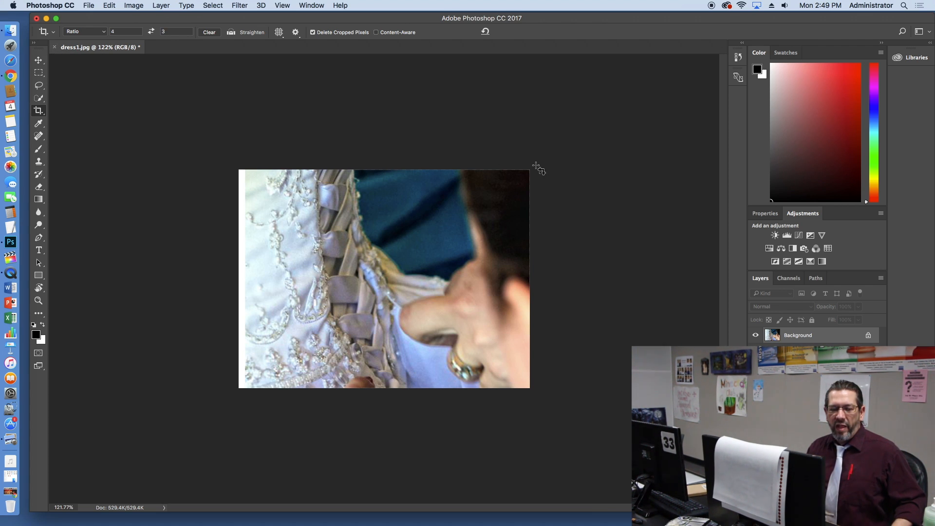
Step: Start a horizontal text line over the upper middle of the photo and set its font size to 36 pt
click(39, 251)
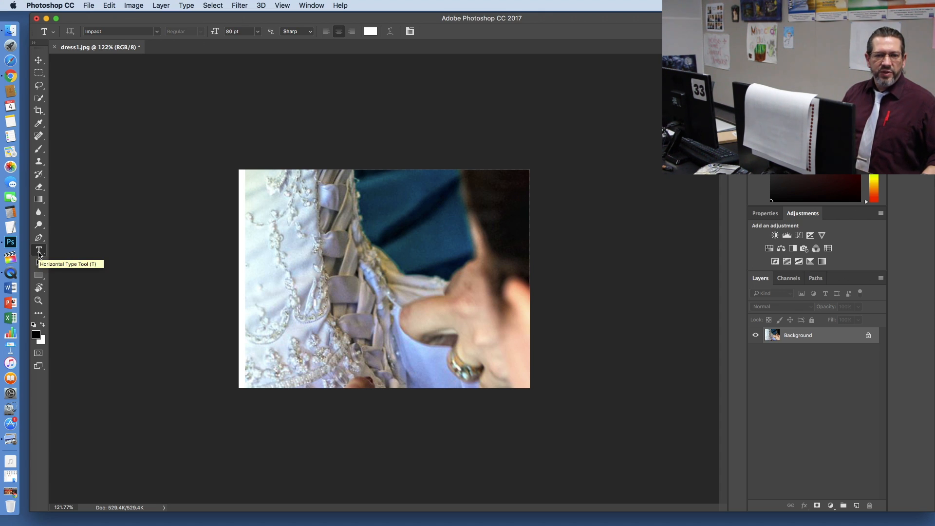
click(378, 203)
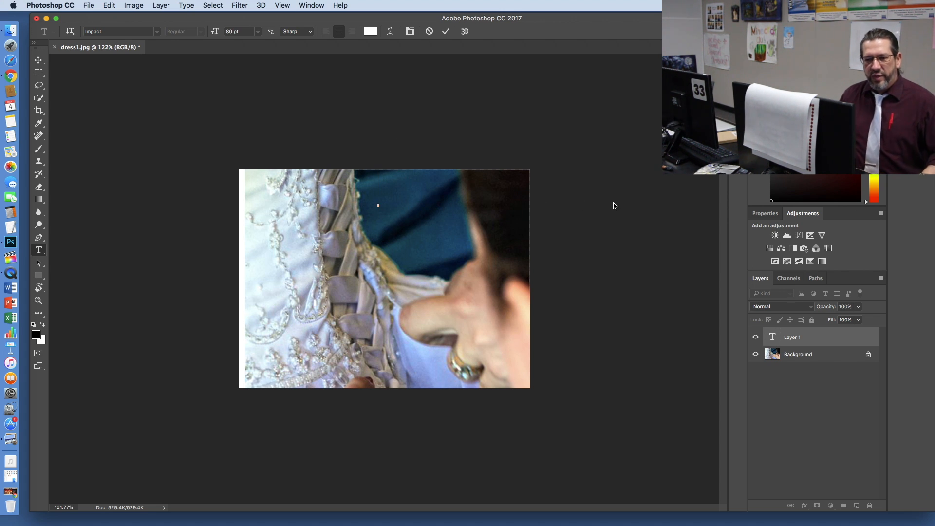
click(245, 31)
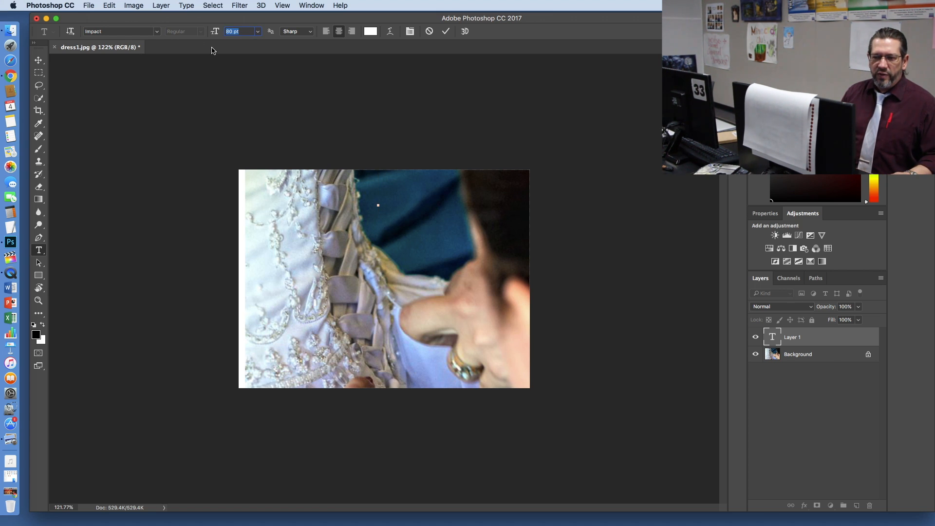
click(257, 34)
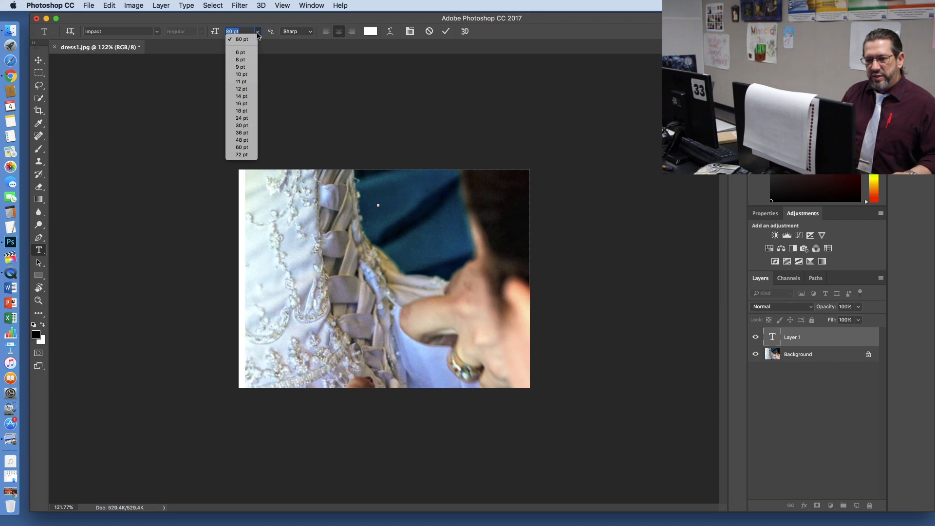
click(242, 133)
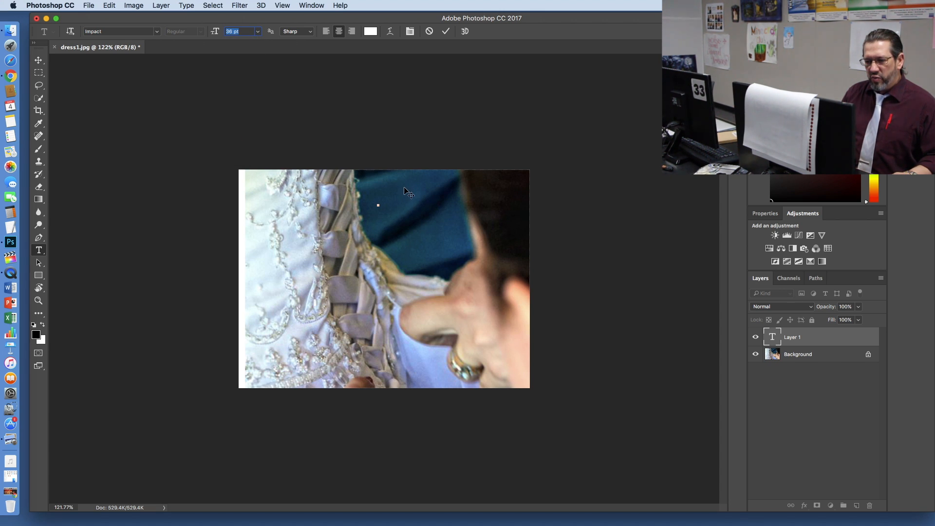
click(378, 192)
key(super+plus)
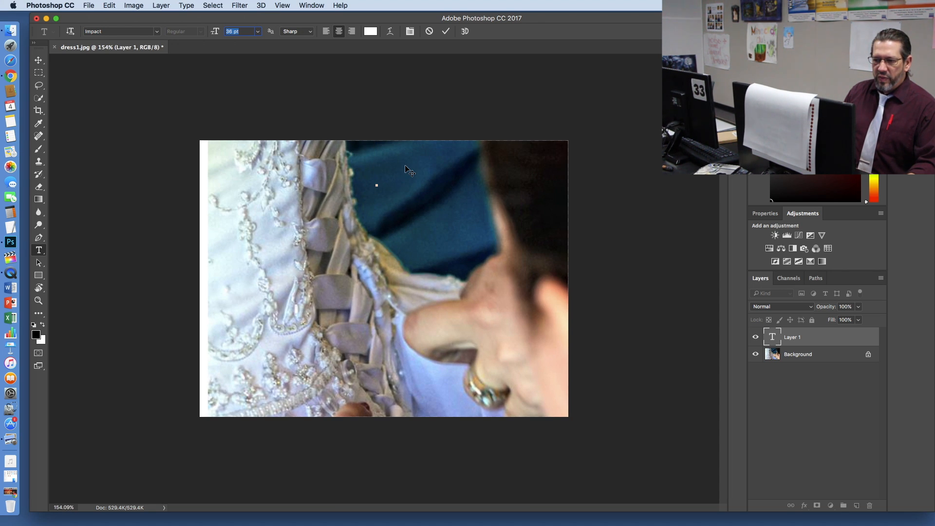
key(Return)
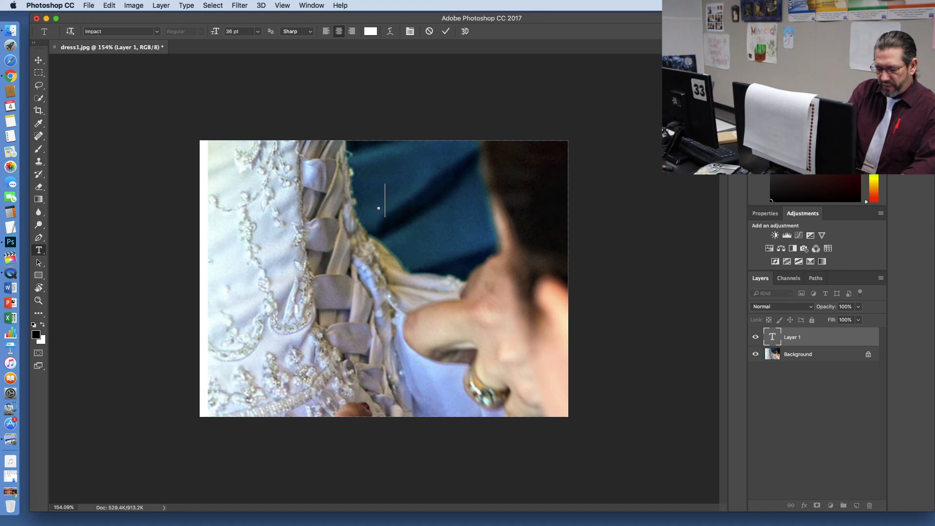
Step: Enter the text "York Wedding" with "Photography" on a second line
text(York Wedding P)
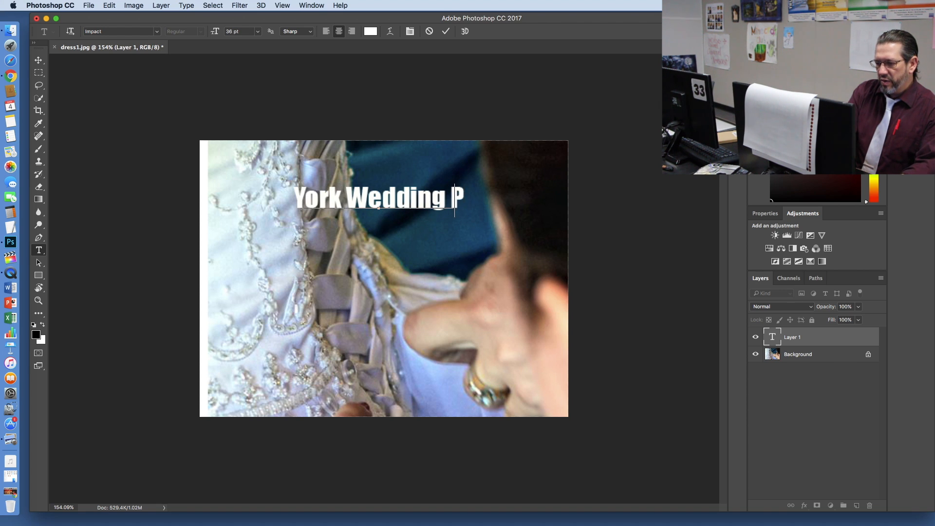
key(BackSpace)
key(BackSpace)
key(Return)
text(Photo)
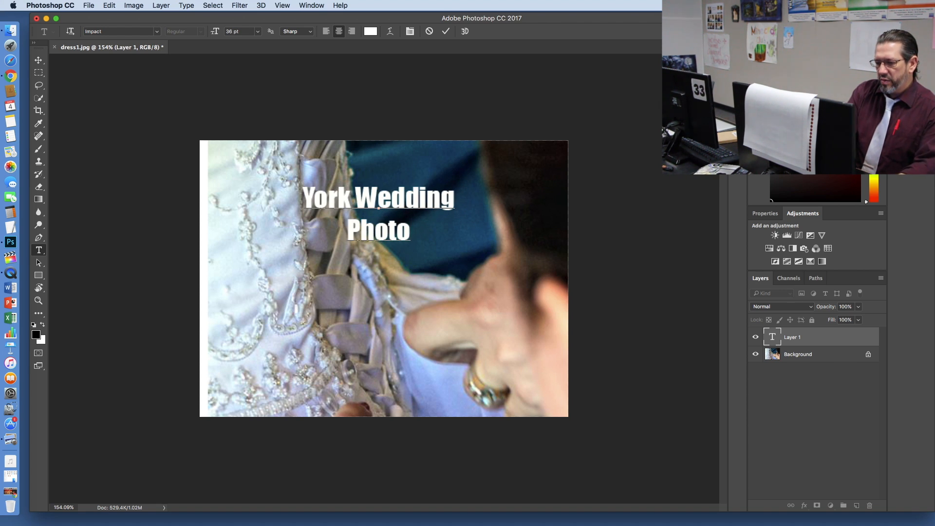
text(graphy)
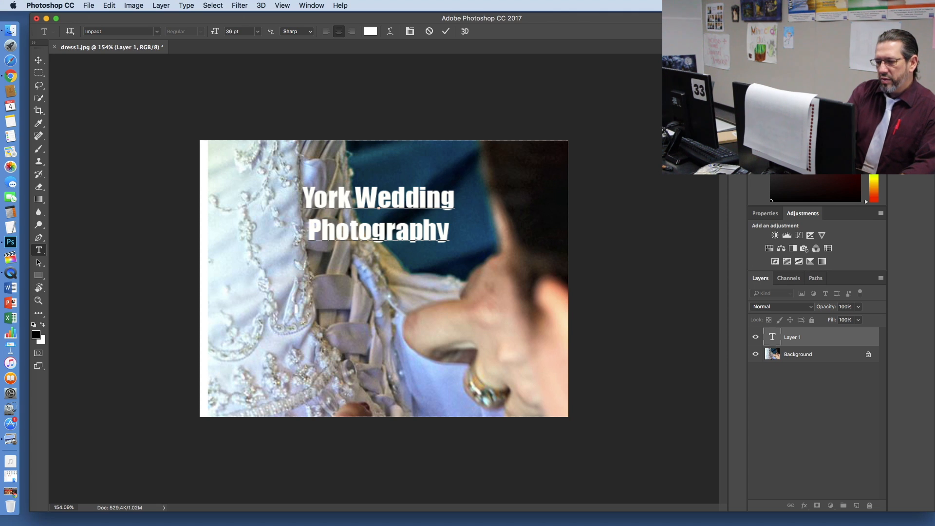
Step: Move the two-line text over the dark blue fabric in the photo's upper right area, undoing the last shift downward
drag(464, 259, 530, 231)
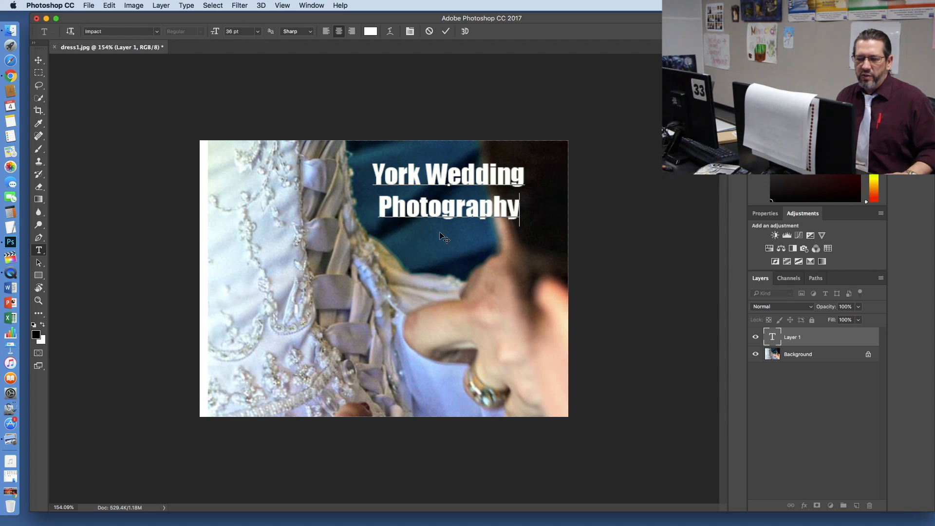
mouse_move(447, 241)
mouse_down()
mouse_move(451, 247)
mouse_move(441, 231)
mouse_up()
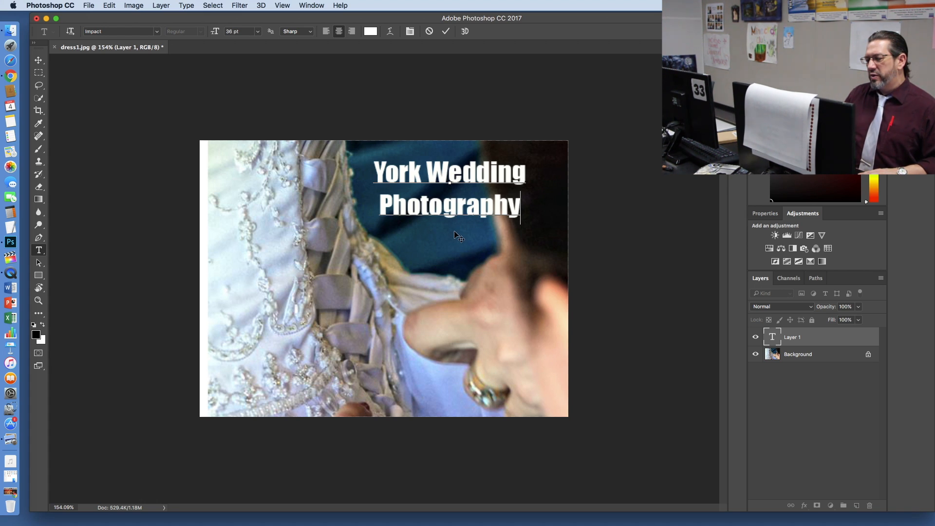
drag(454, 231, 456, 254)
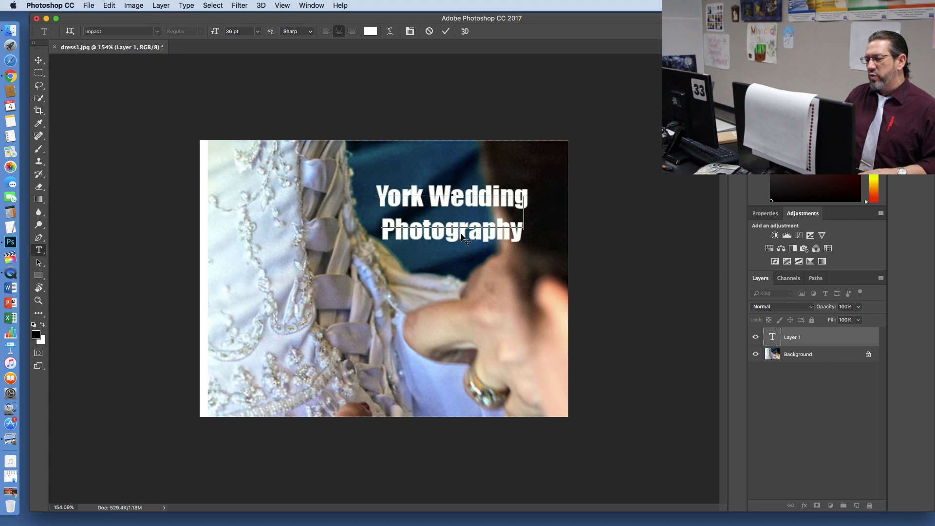
key(super+z)
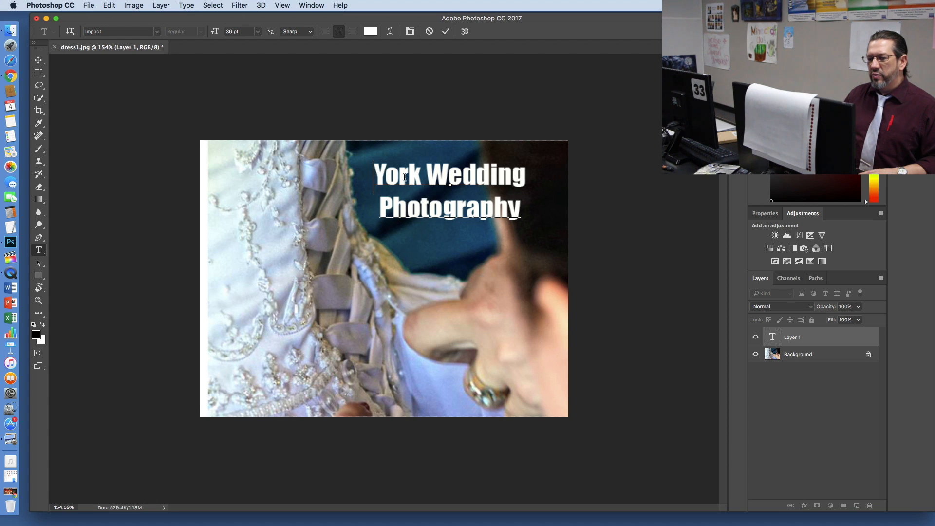
Step: Try yellow and near-white as the colour of the whole two-line text, cancel the colour change and deselect the text
drag(374, 175, 530, 205)
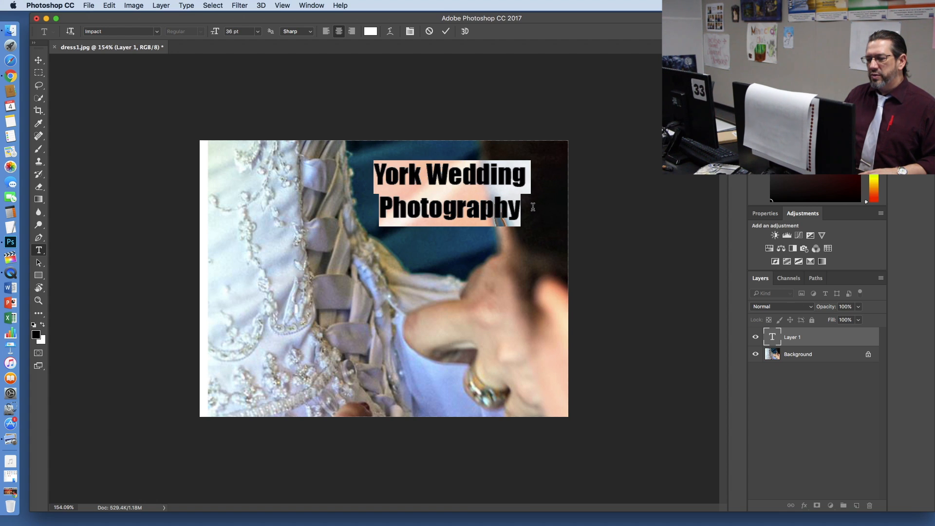
click(371, 32)
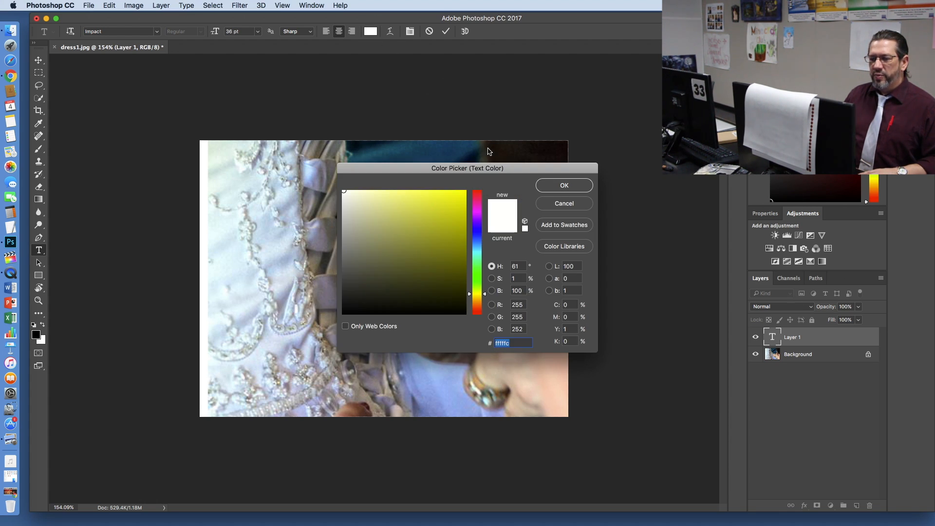
drag(524, 173, 285, 249)
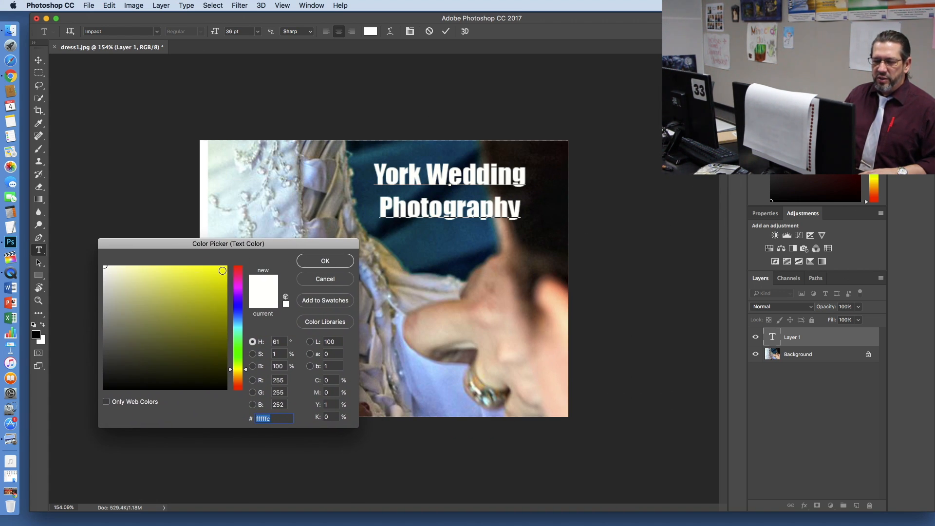
click(222, 270)
click(224, 267)
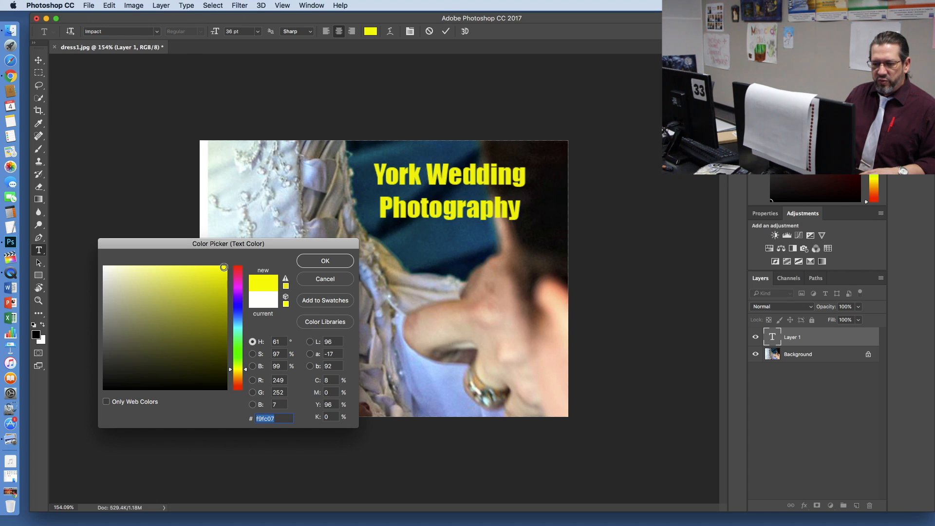
click(105, 269)
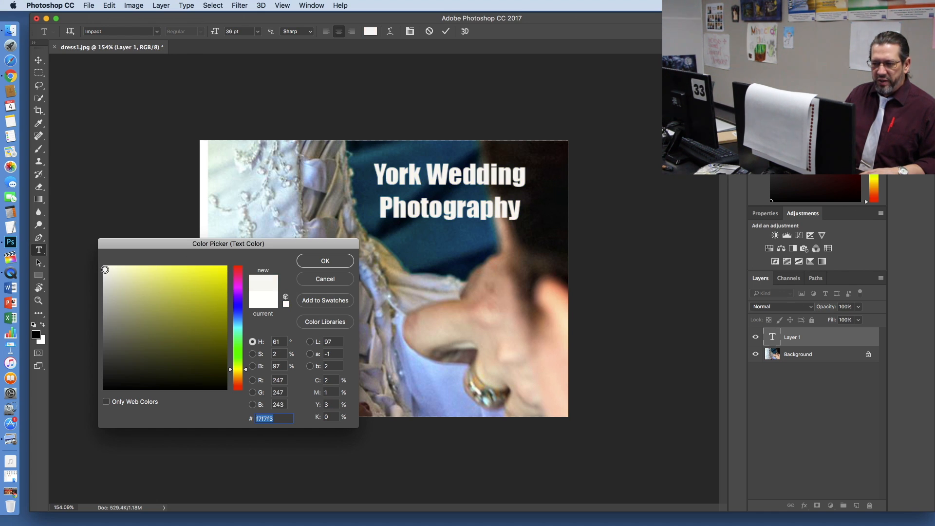
click(105, 267)
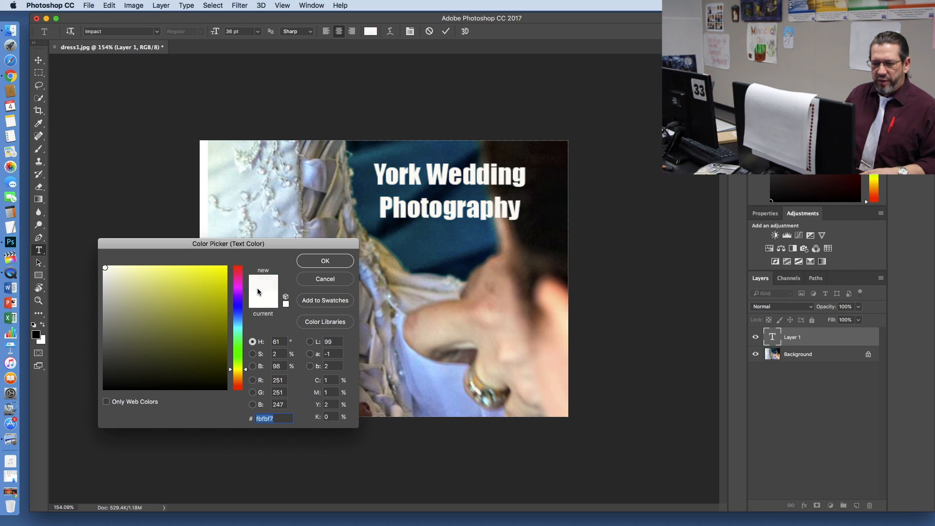
click(263, 304)
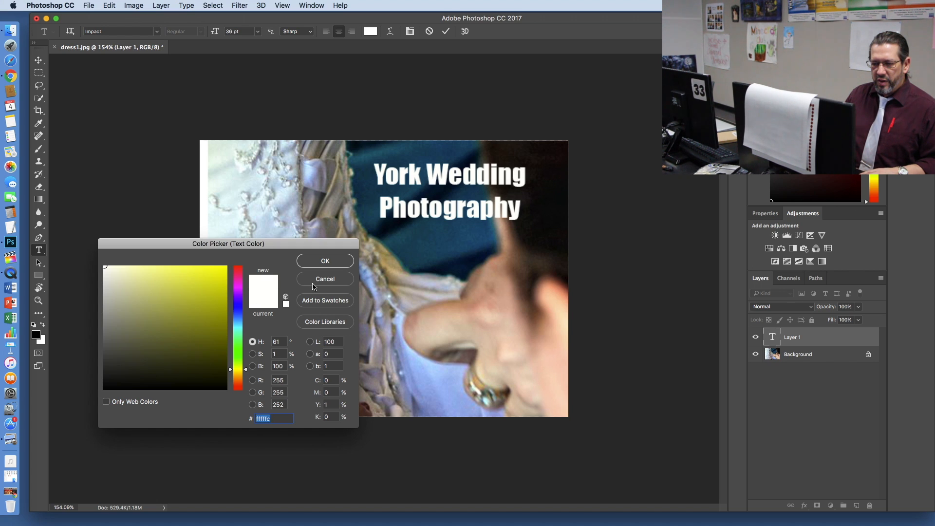
click(313, 285)
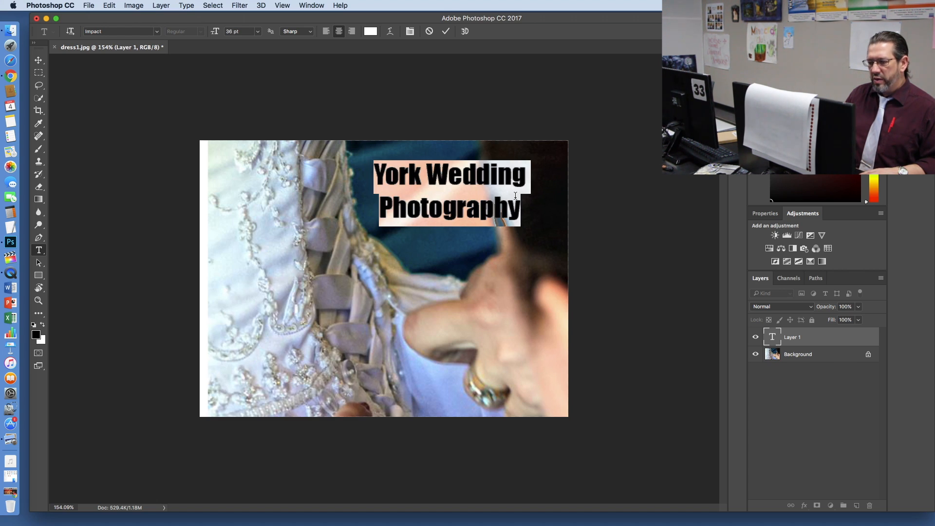
click(515, 195)
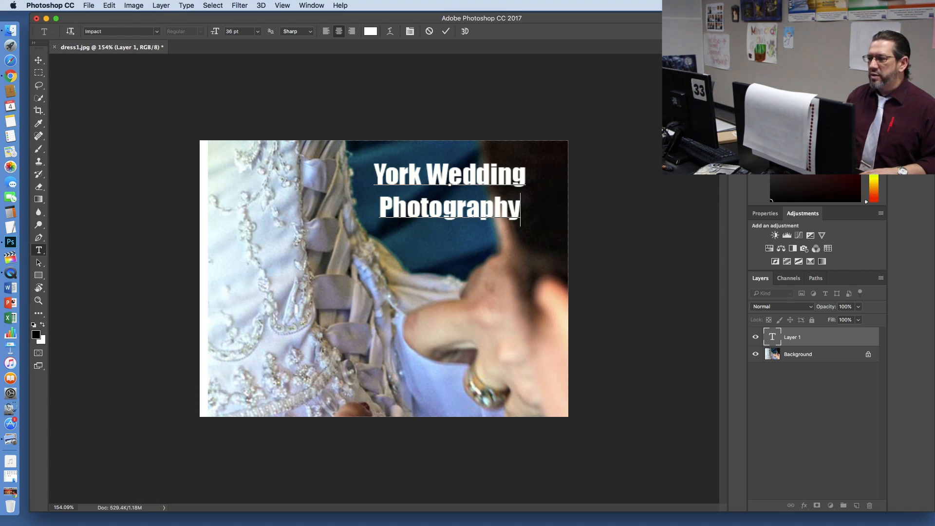
Step: Commit the two-line text by switching to the Move tool and choose the Essentials (Default) workspace
click(311, 6)
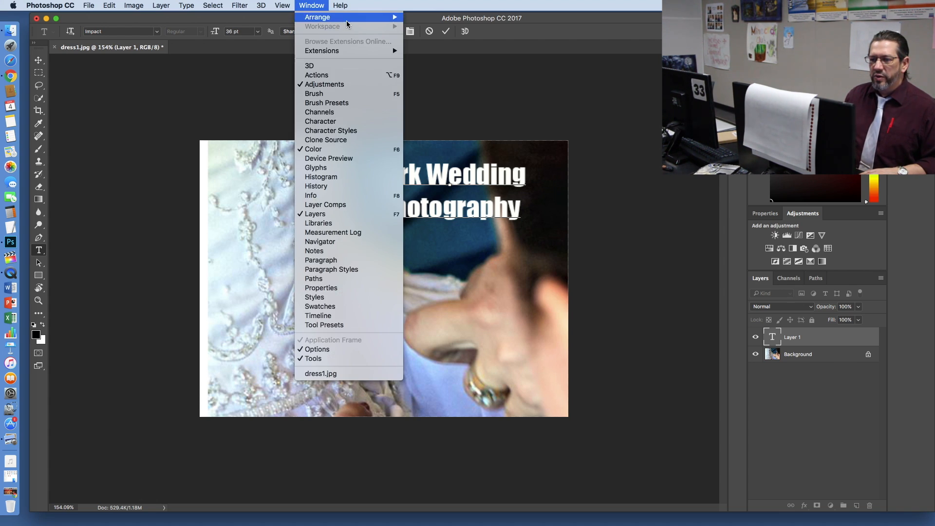
click(319, 4)
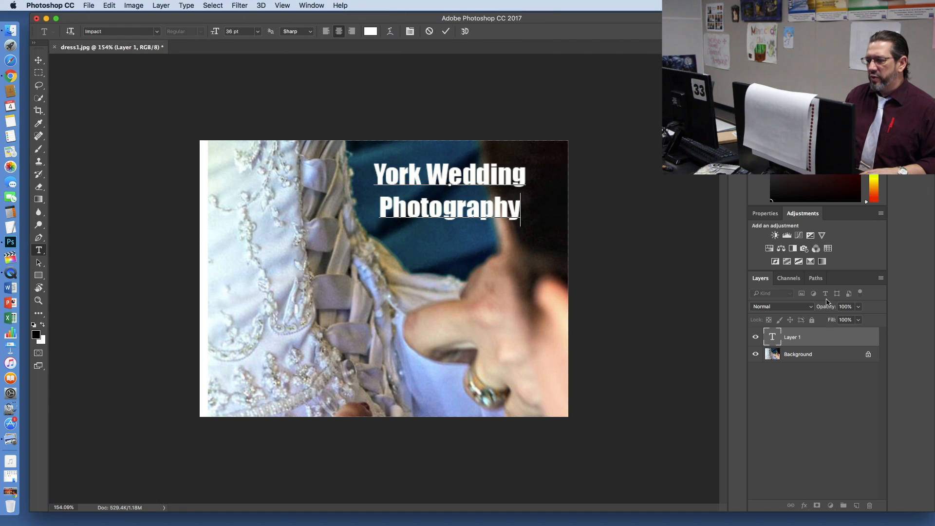
click(39, 59)
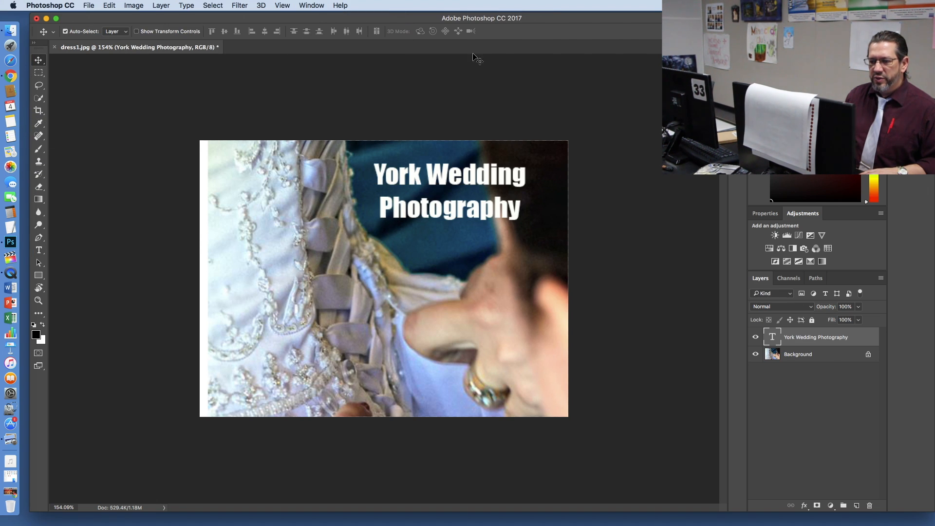
click(320, 6)
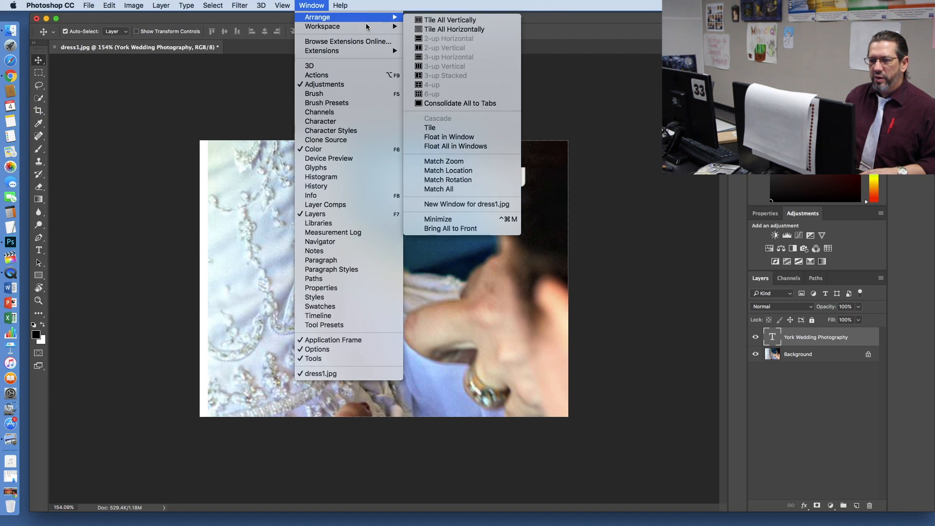
mouse_move(368, 28)
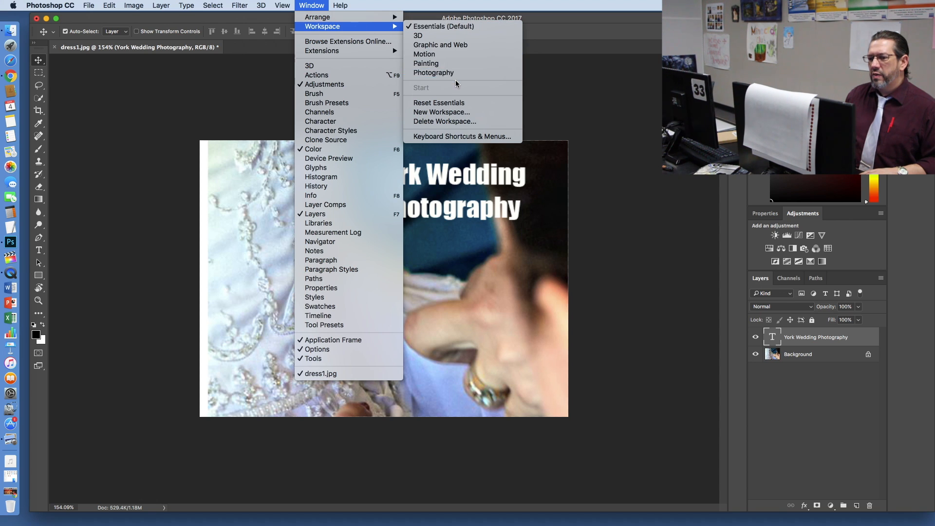
click(453, 28)
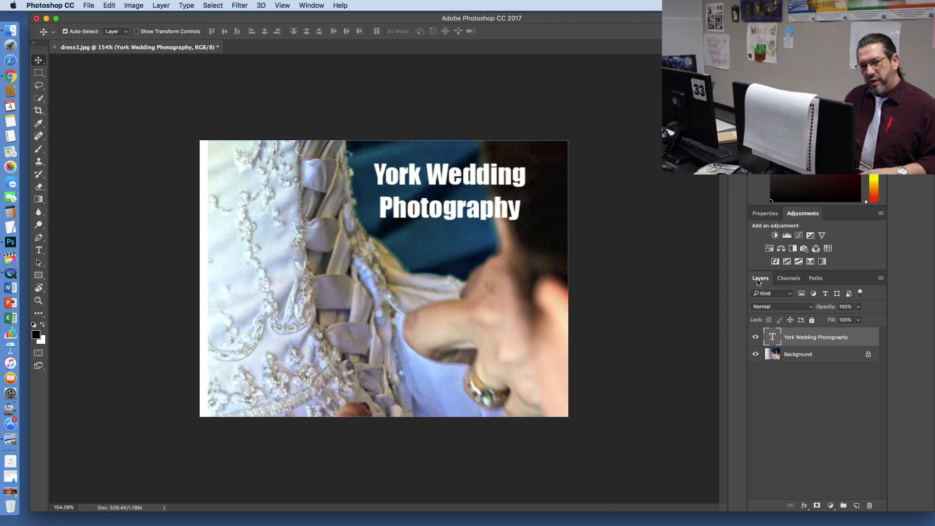
Step: Select the Background and text layers in turn, and hide and show each layer again
click(801, 356)
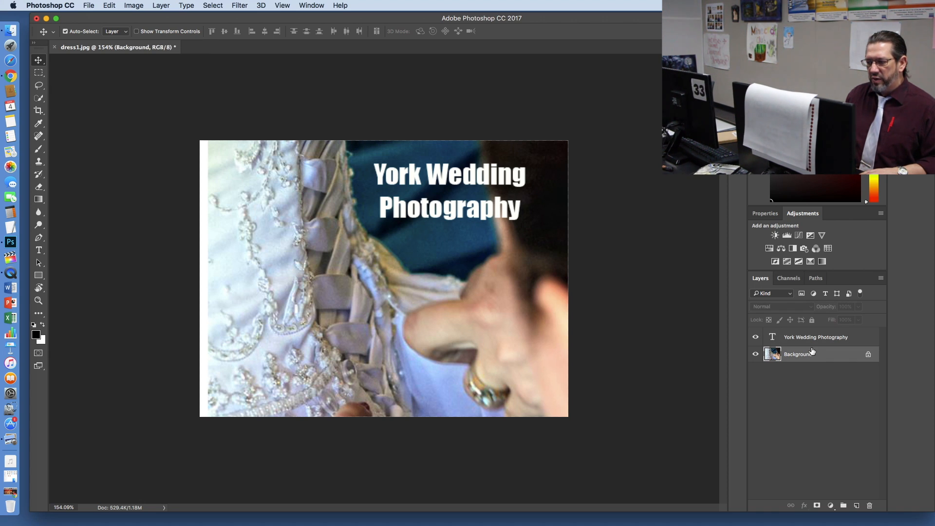
click(807, 338)
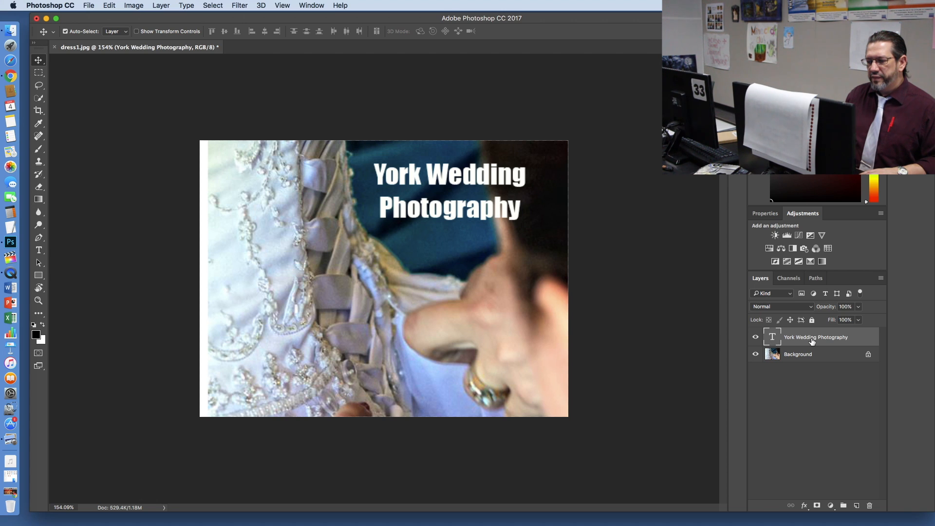
click(755, 339)
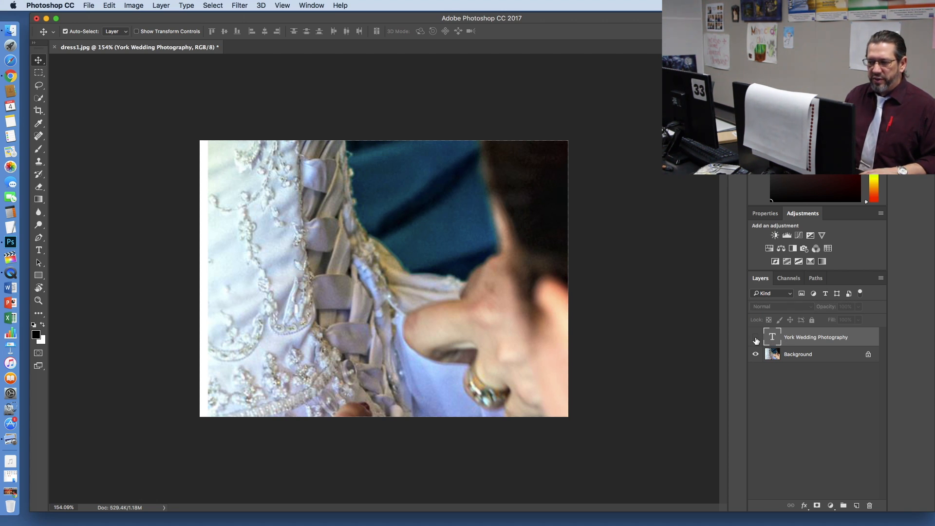
click(756, 339)
click(756, 339)
click(756, 338)
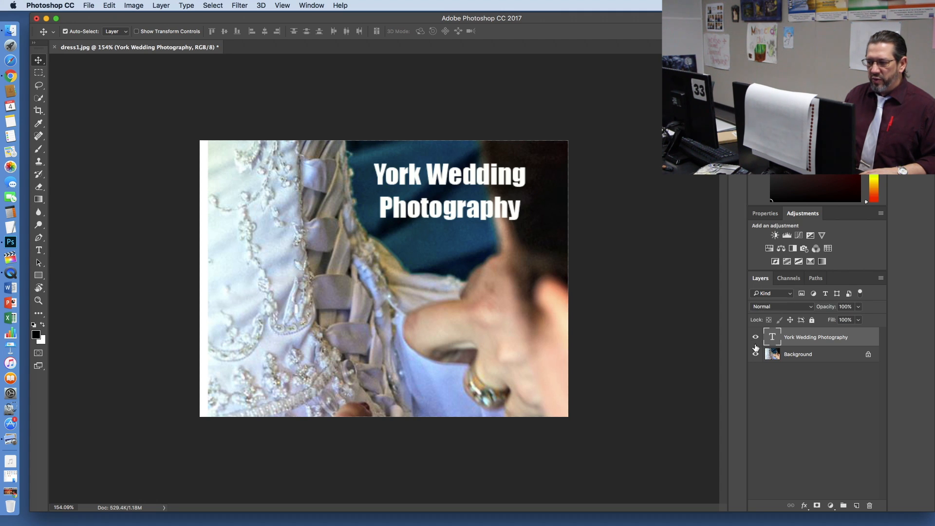
click(755, 355)
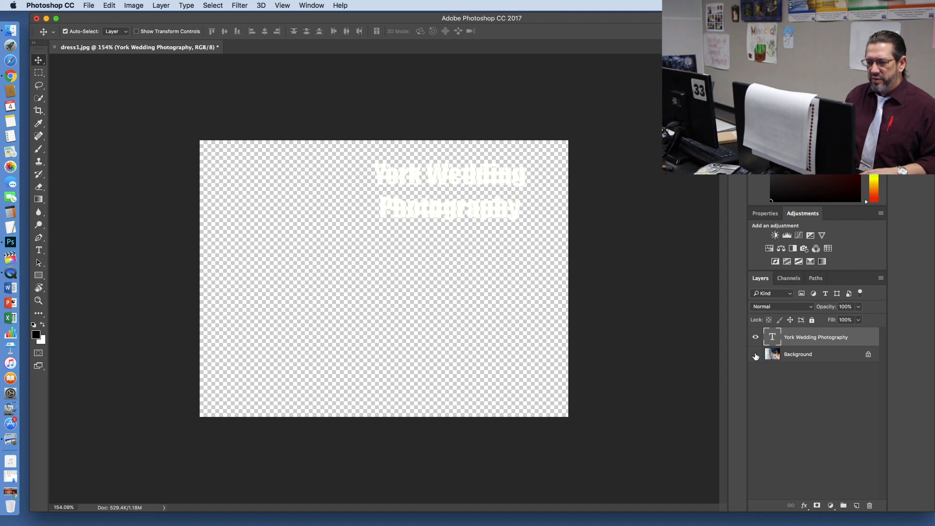
click(755, 355)
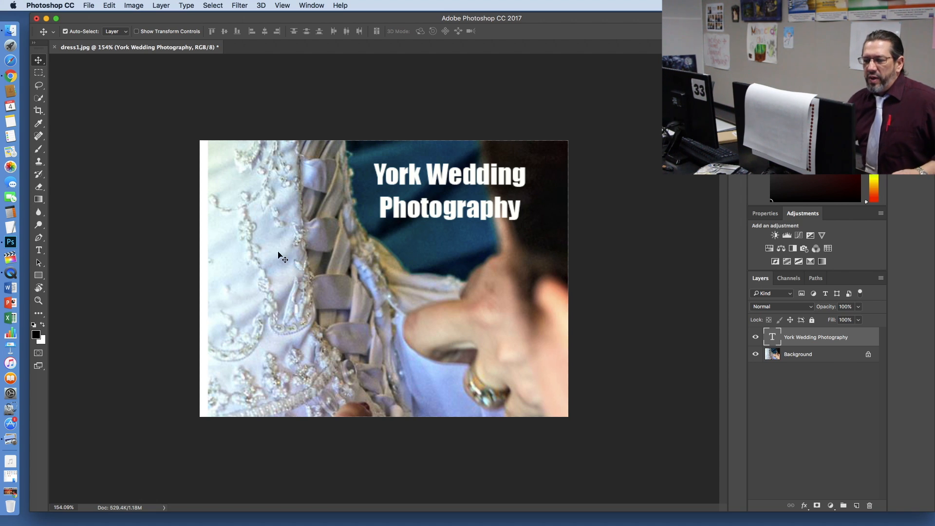
Step: Reselect the text layer, change the font of both text lines to Apple Chancery and deselect the text
click(373, 183)
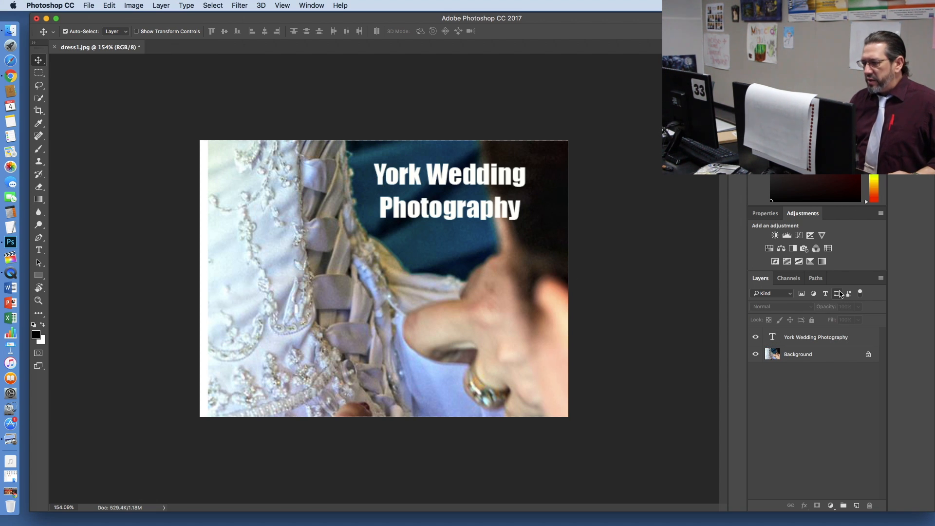
click(813, 339)
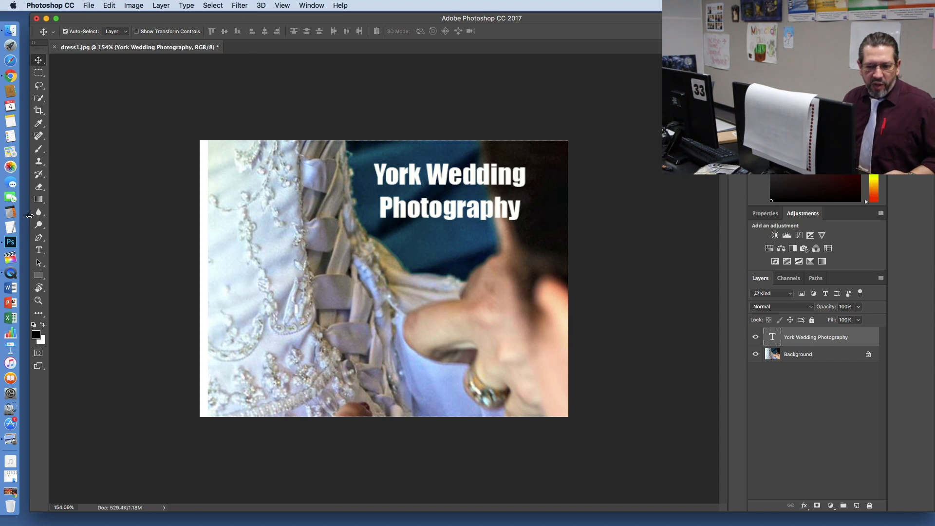
click(39, 250)
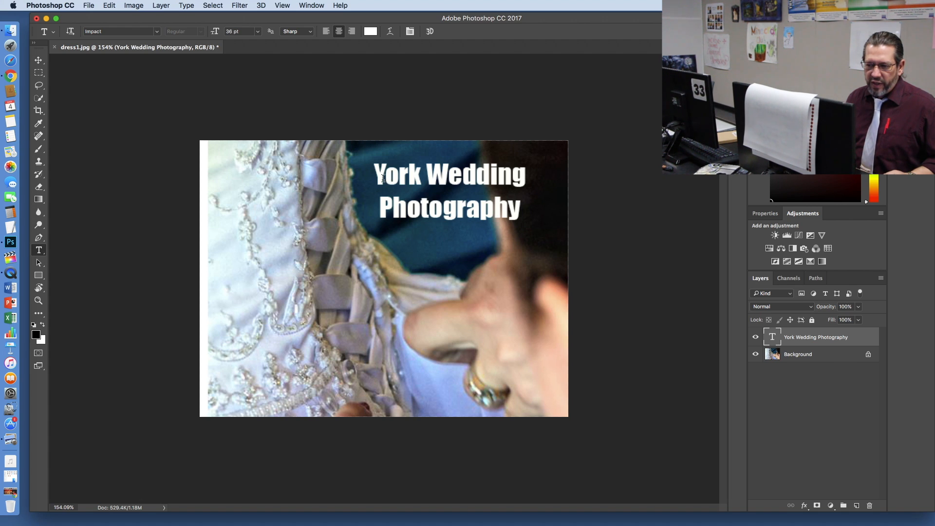
drag(375, 176, 522, 218)
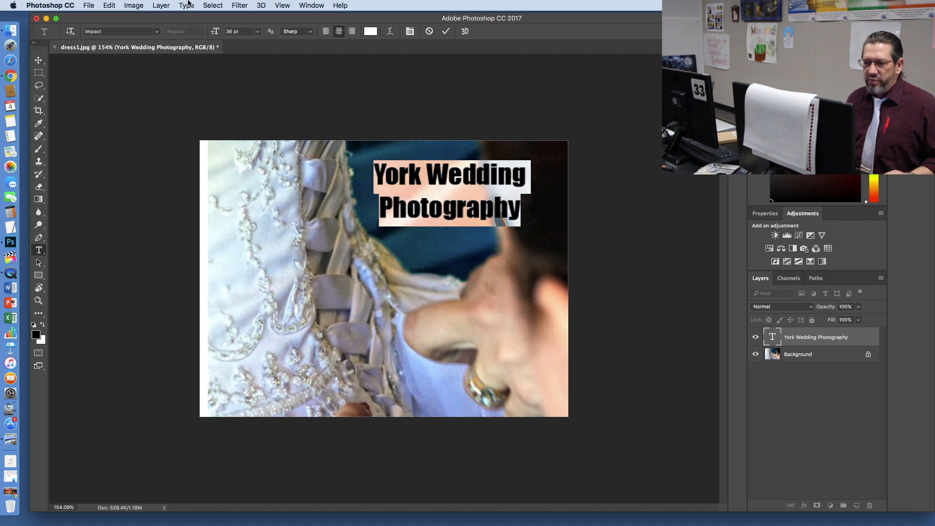
click(157, 32)
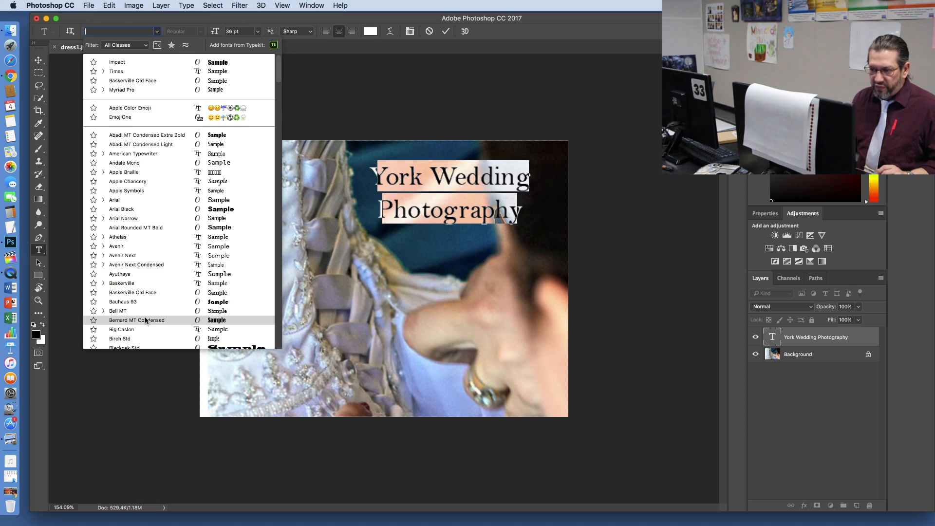
scroll(144, 317, down, 4)
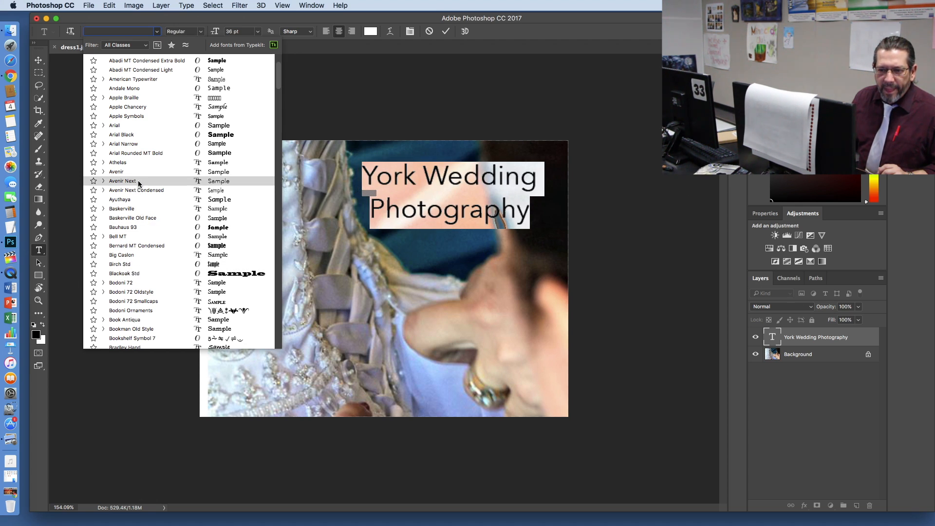
scroll(138, 181, up, 1)
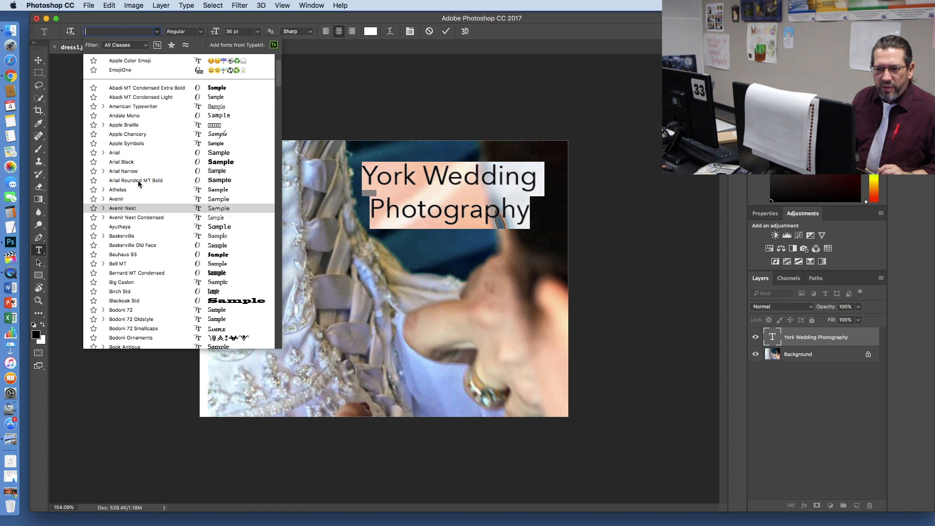
click(138, 135)
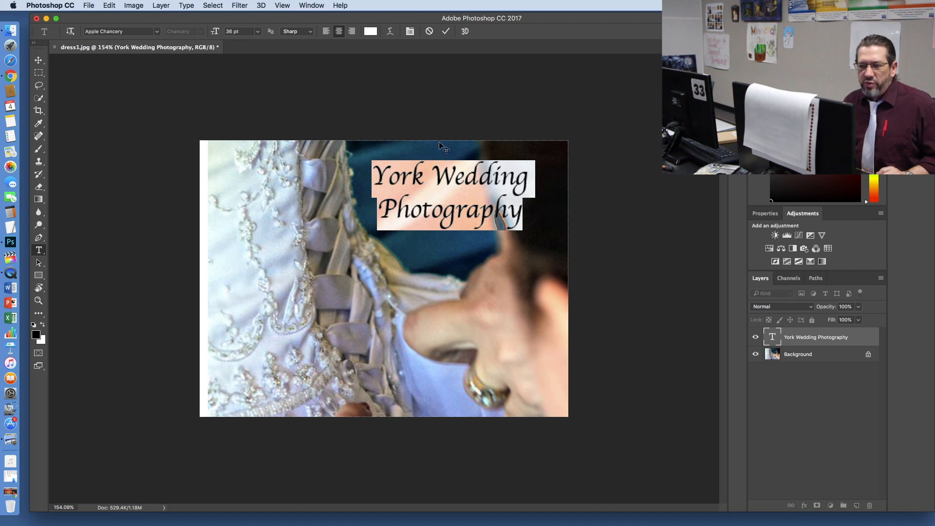
click(532, 210)
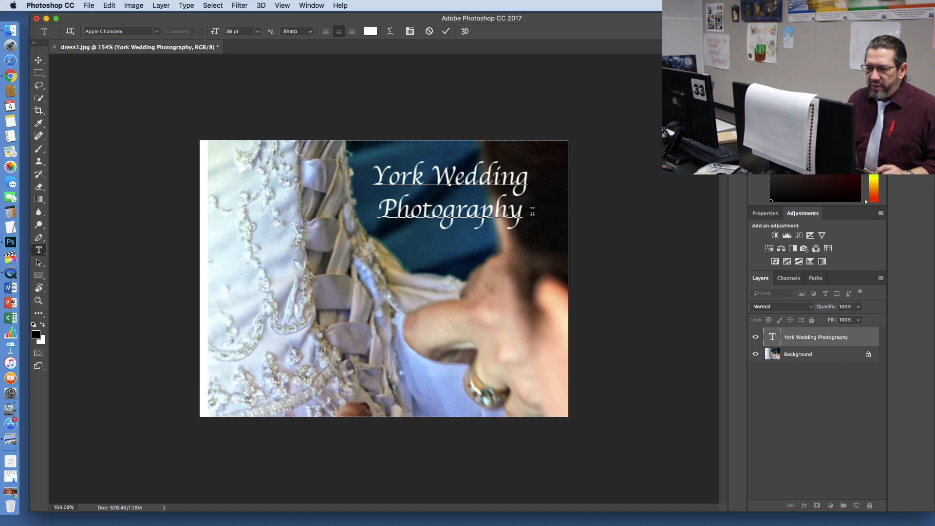
Step: Select the whole two-line text, add a Stroke layer style and move the Layer Style dialog below the text
drag(533, 211, 360, 161)
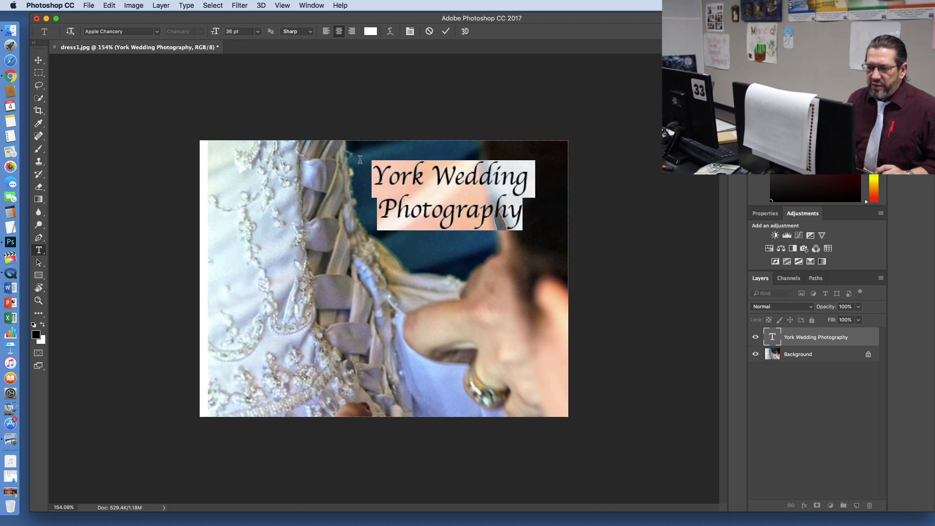
click(167, 6)
mouse_move(193, 88)
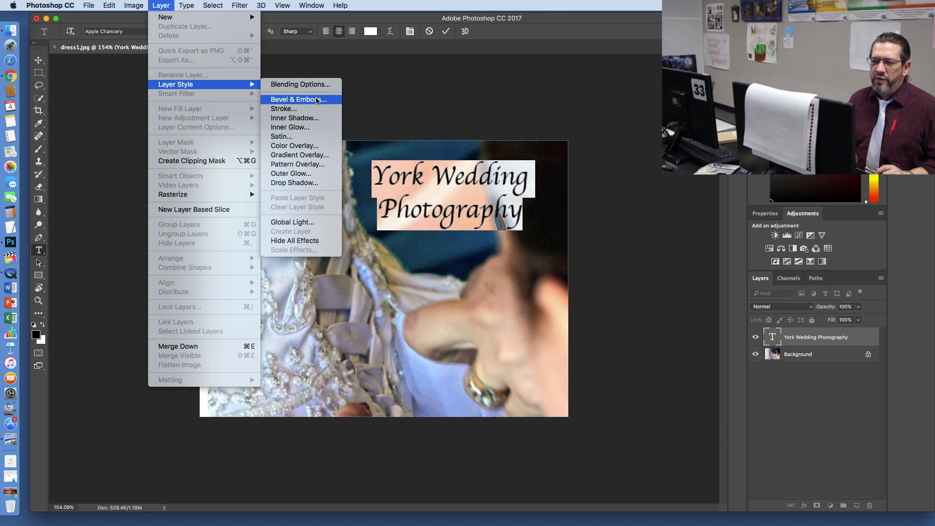
click(162, 7)
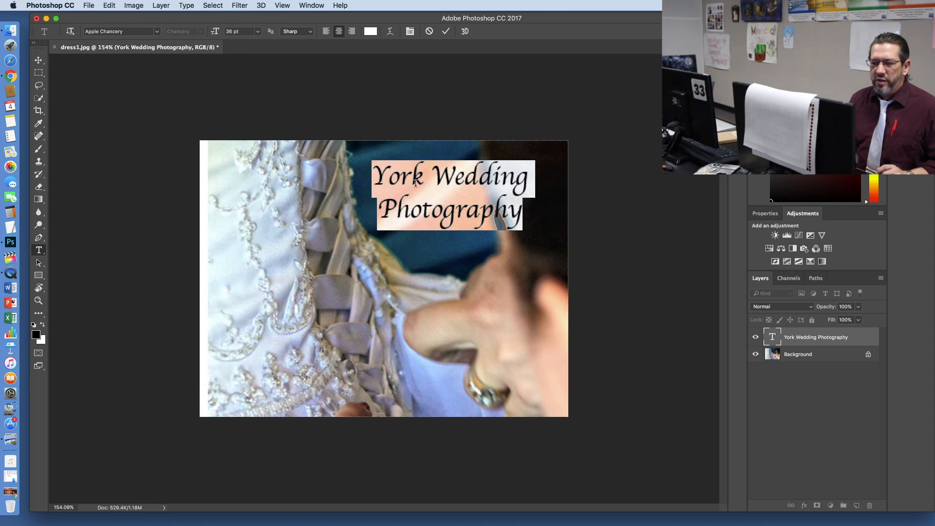
click(171, 6)
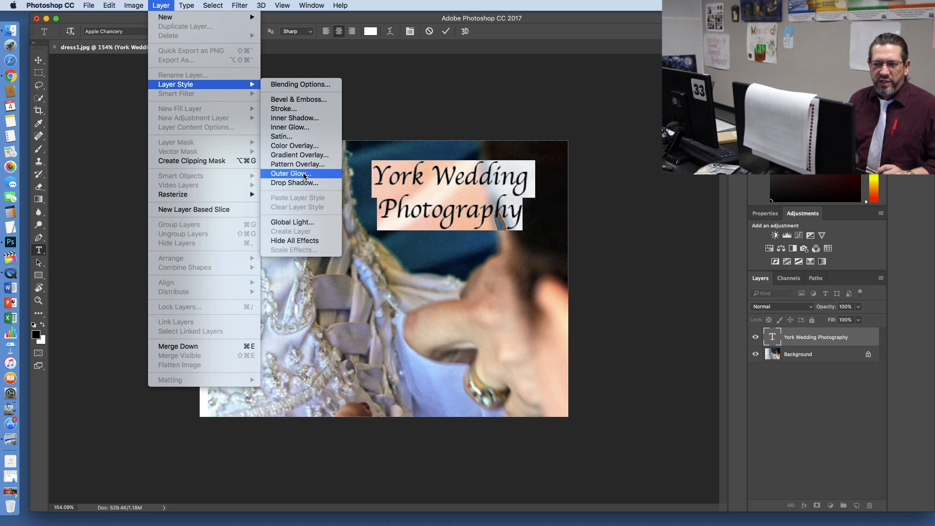
click(293, 109)
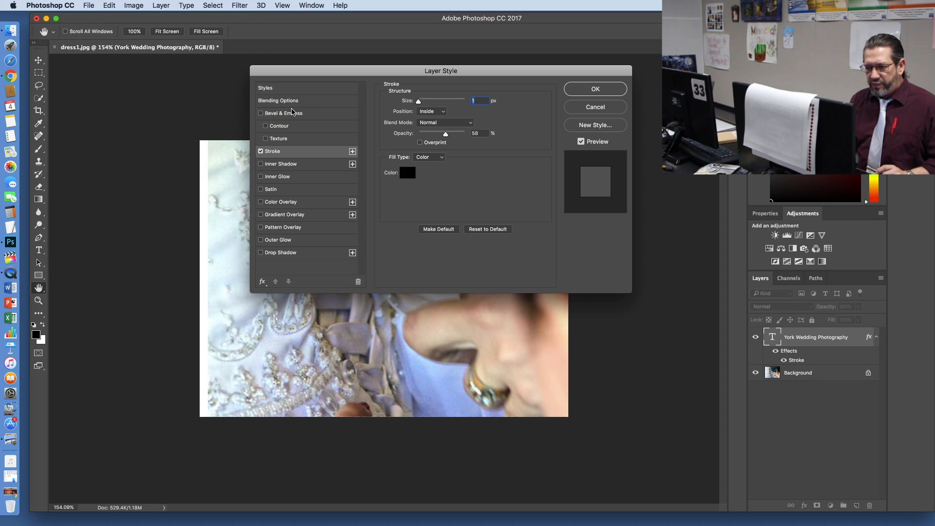
drag(533, 74, 466, 258)
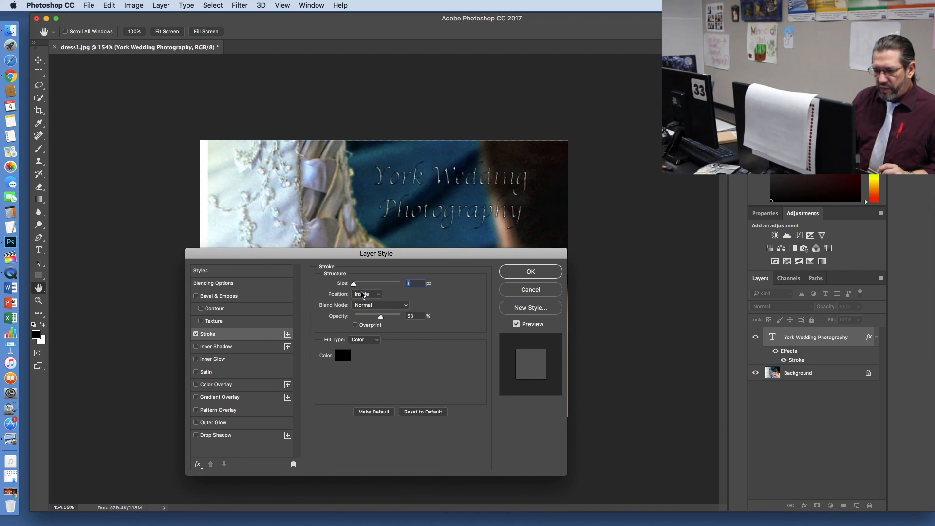
Step: Make the text stroke bright red with a size of 1 px and an opacity of 100%
click(344, 358)
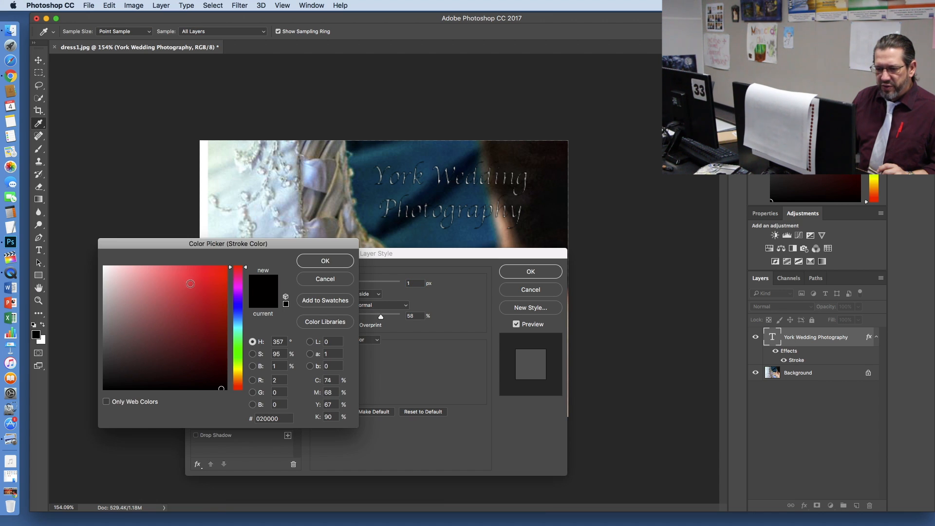
click(222, 270)
click(325, 261)
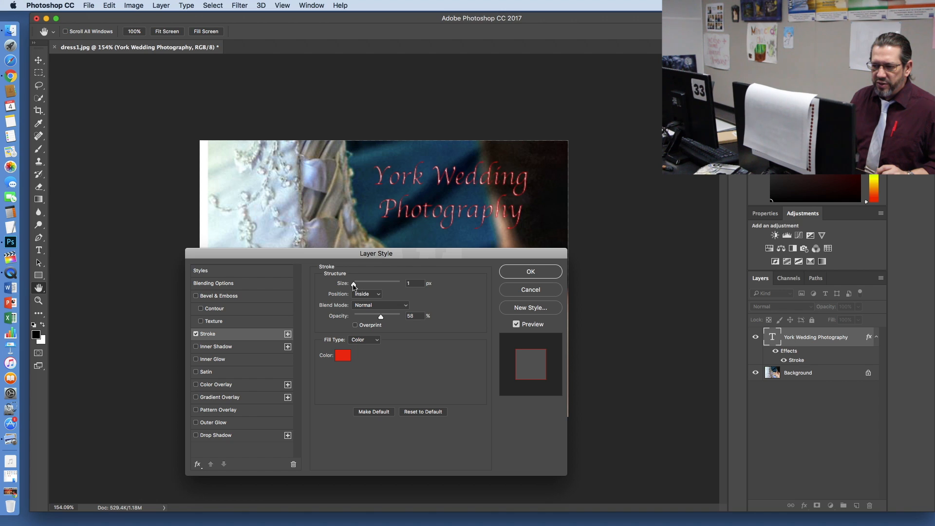
drag(353, 286, 330, 289)
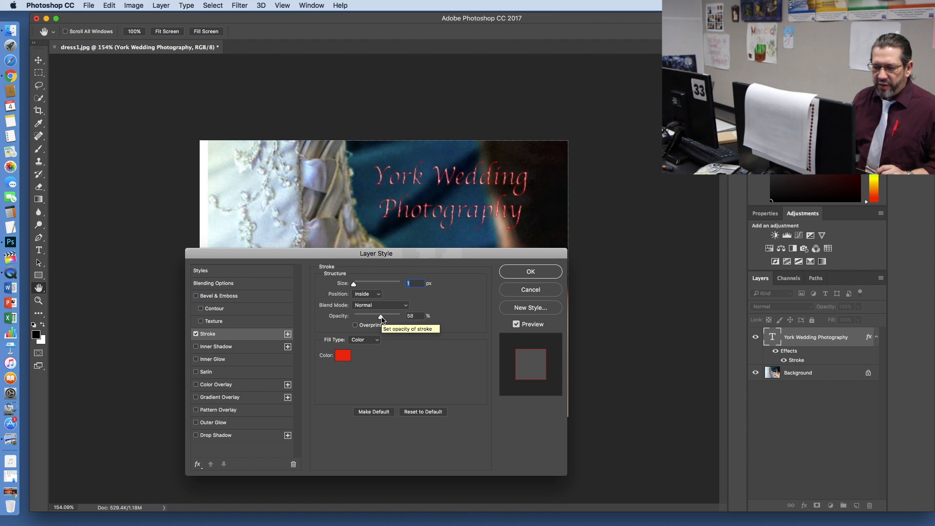
drag(382, 319, 402, 322)
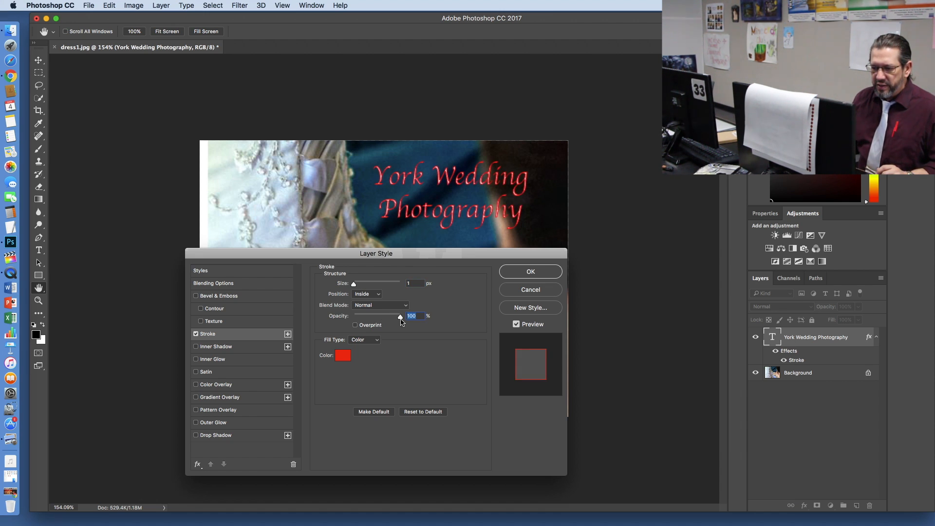
click(353, 285)
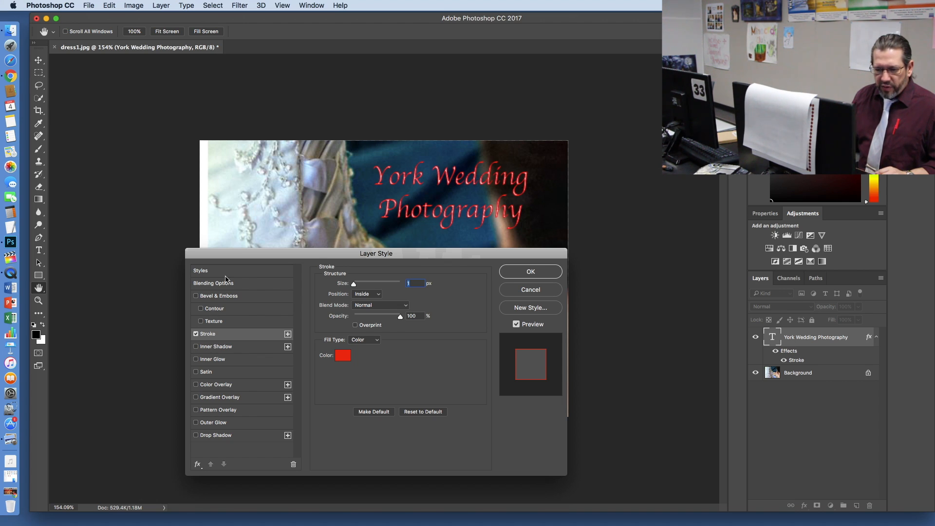
Step: Try Bevel & Emboss with Contour and Texture, Inner Shadow and Inner Glow on the text, turning each effect off again
click(196, 296)
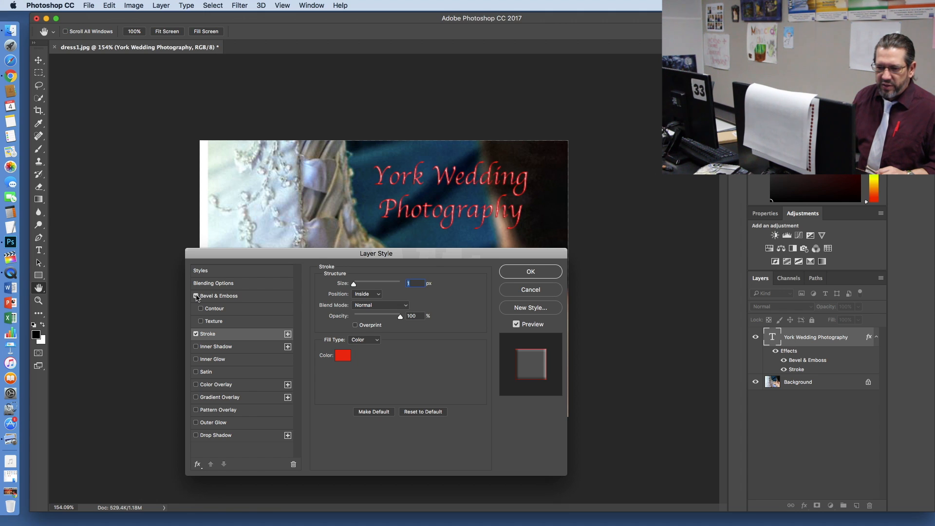
click(201, 309)
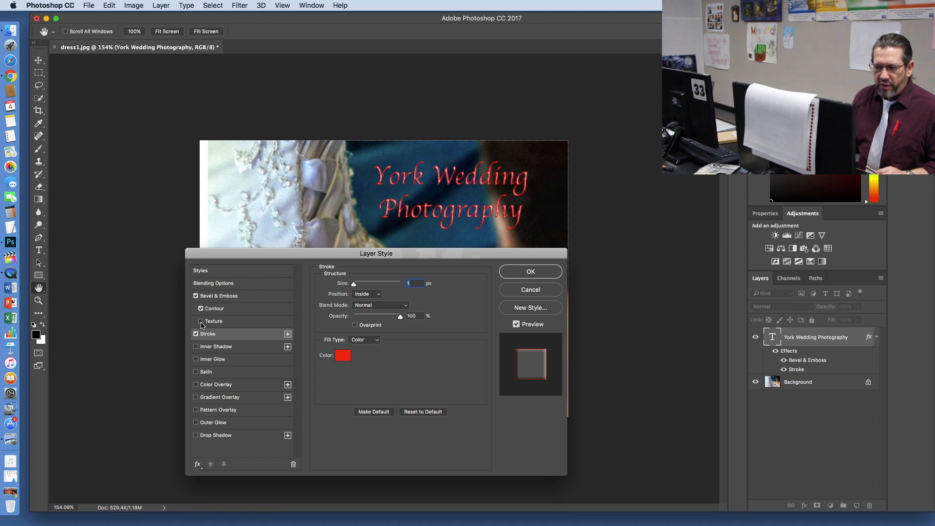
click(196, 296)
click(201, 310)
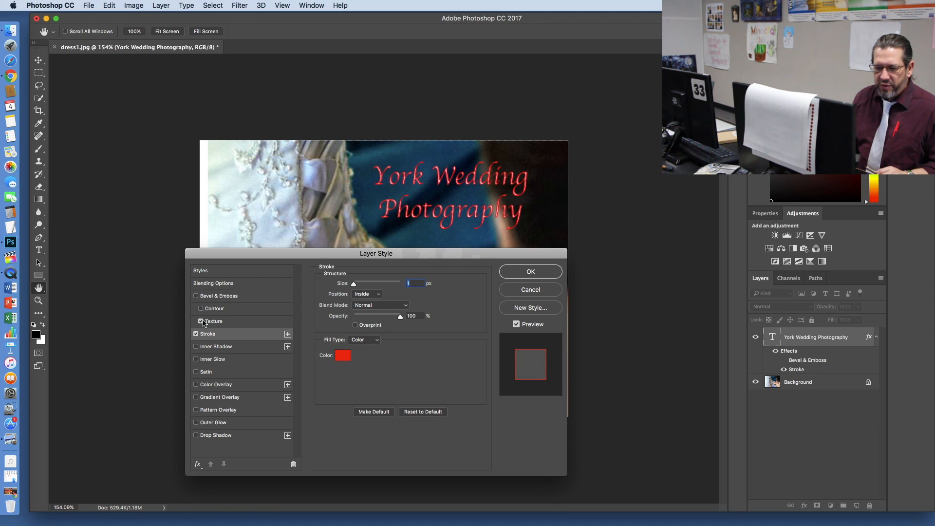
click(201, 321)
click(196, 346)
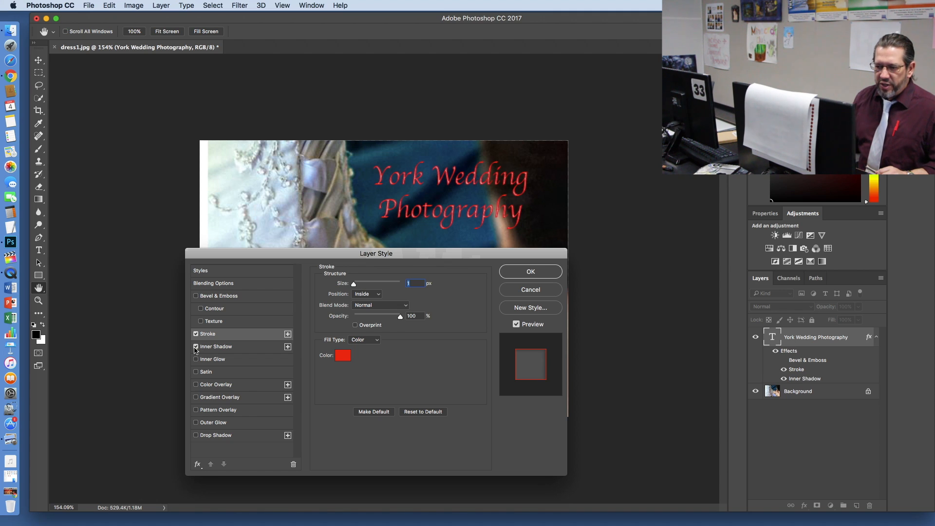
click(196, 347)
click(196, 359)
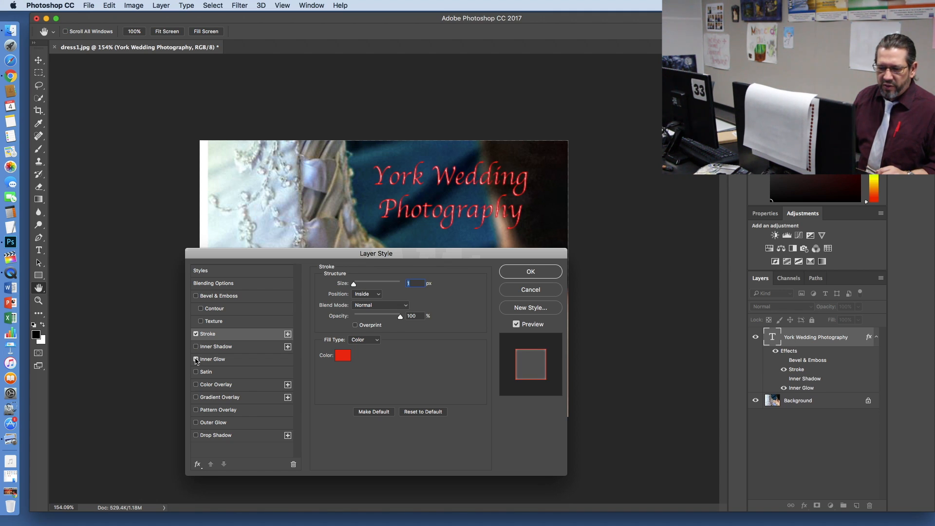
click(196, 360)
Step: Apply the layer style and change the font of both text lines to Copperplate Gothic Bold
click(530, 271)
key(t)
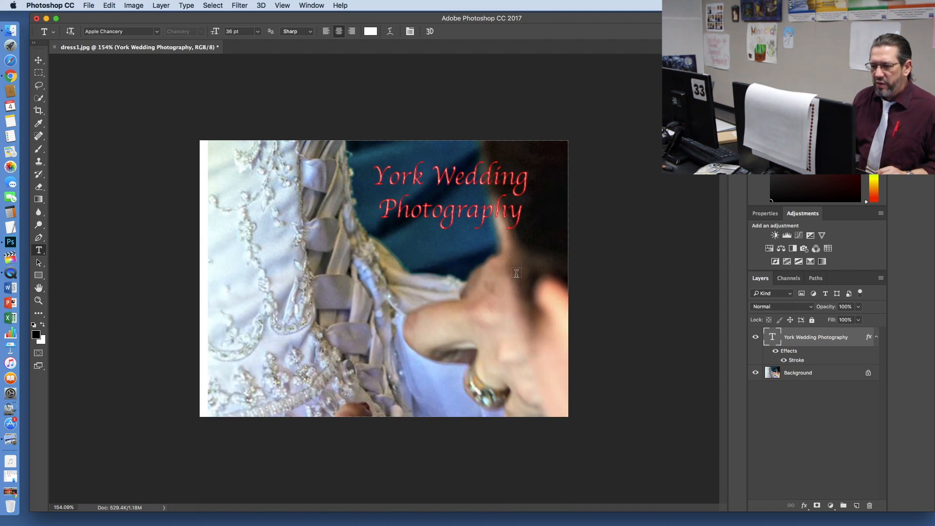
click(380, 173)
drag(380, 172, 350, 172)
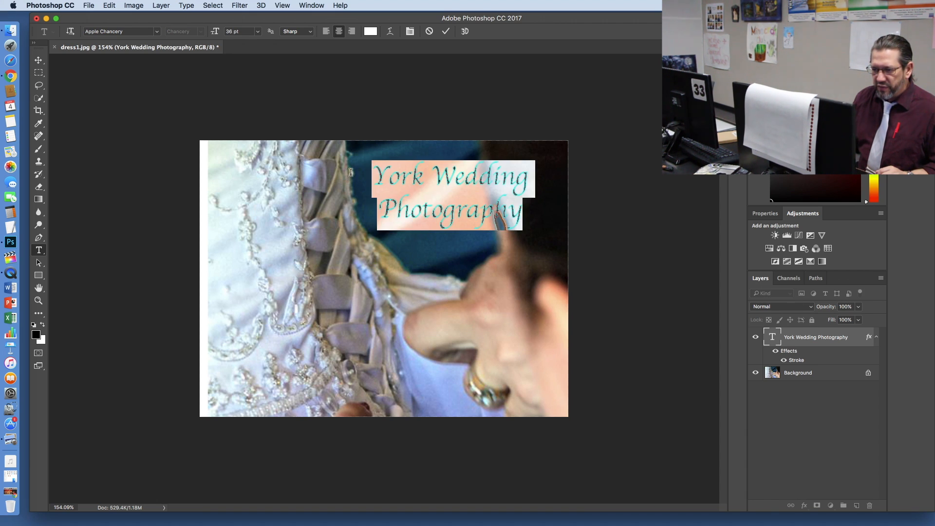
click(154, 32)
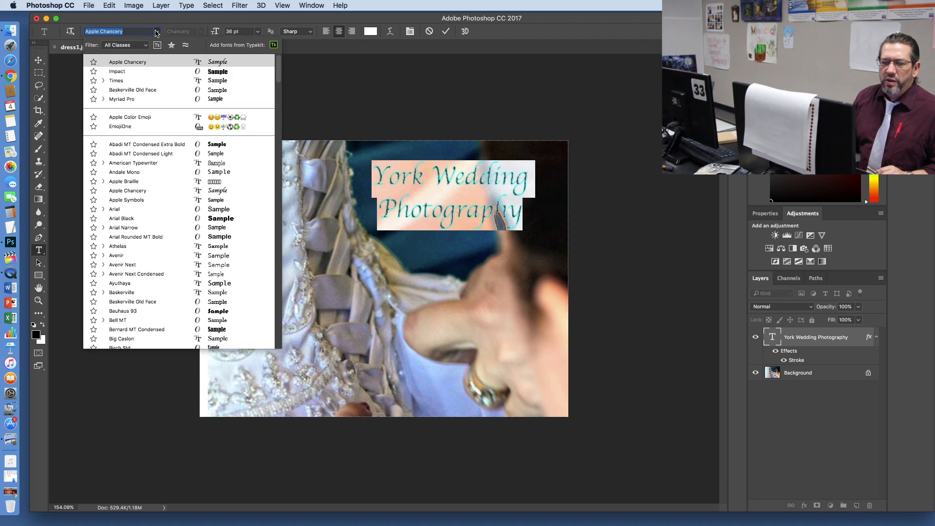
scroll(162, 260, down, 4)
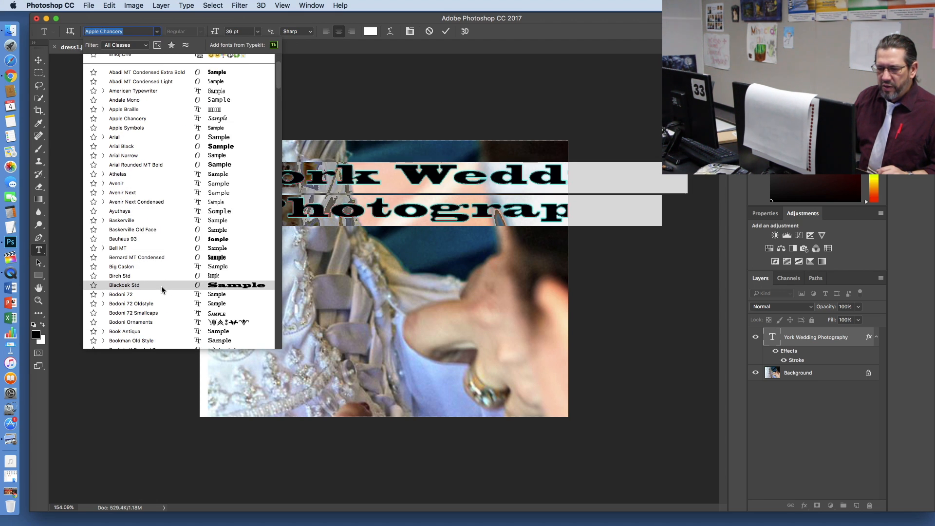
scroll(159, 314, down, 10)
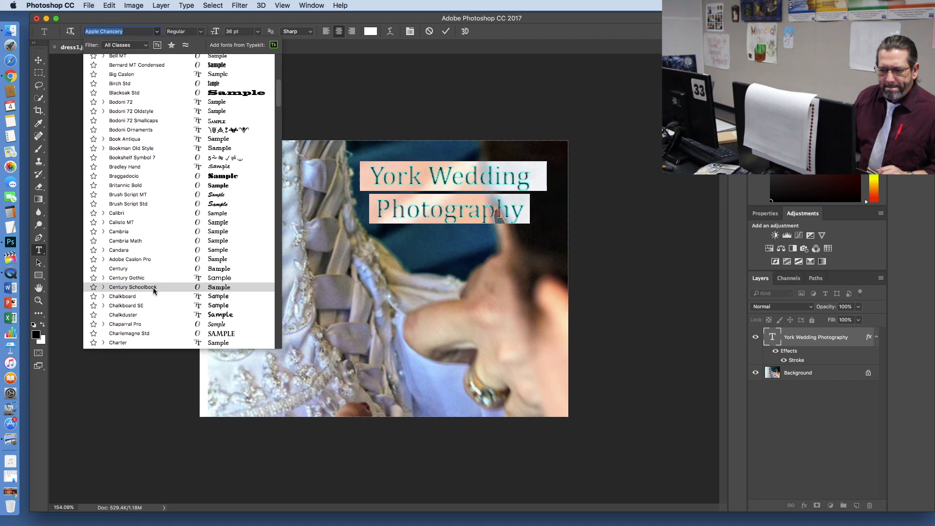
scroll(153, 288, down, 1)
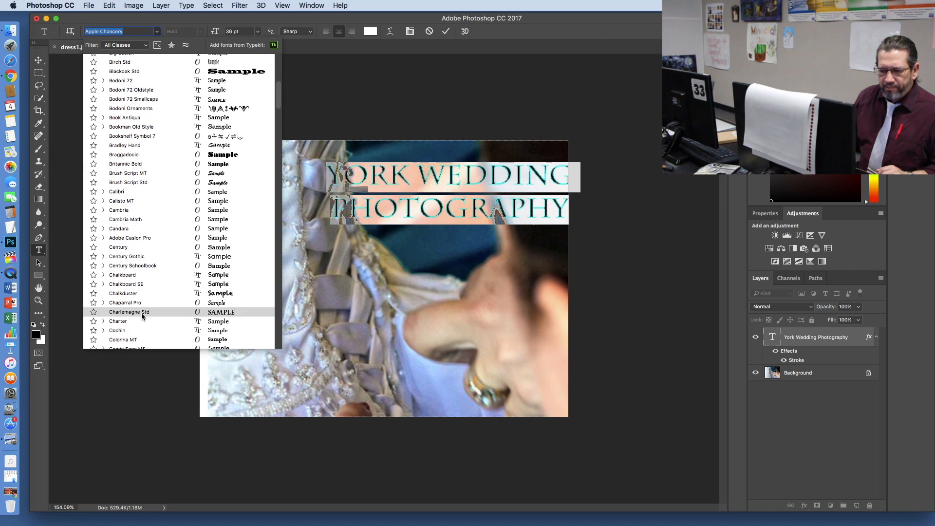
scroll(142, 312, down, 1)
scroll(141, 314, down, 4)
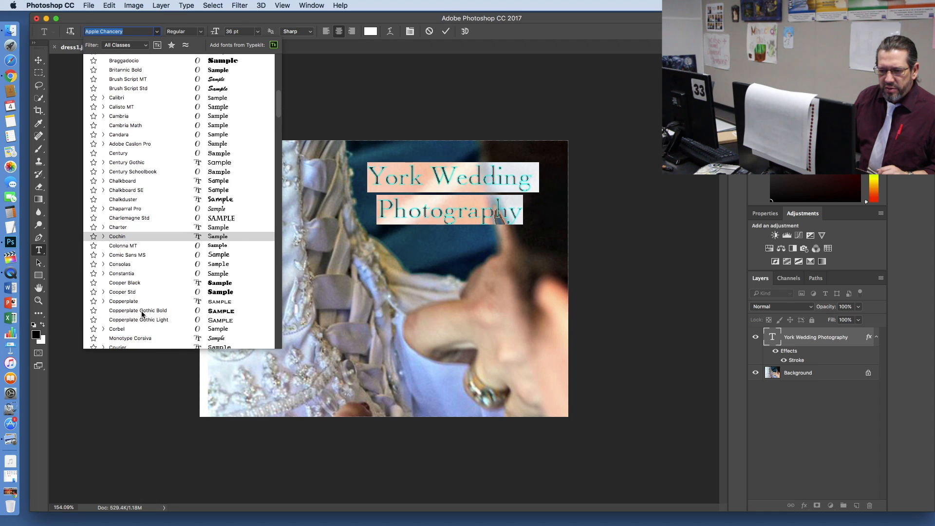
click(138, 311)
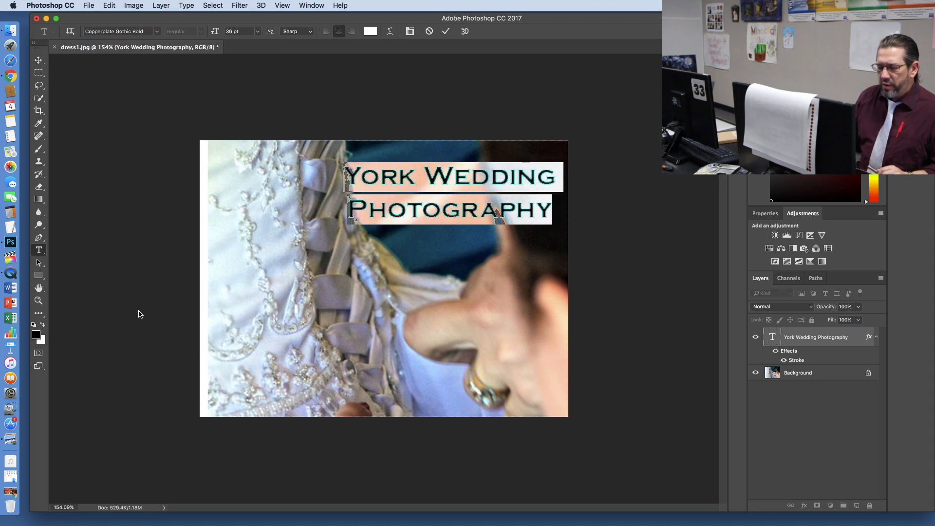
Step: Set the size of the selected title text to 24 pt and deselect the text
click(258, 32)
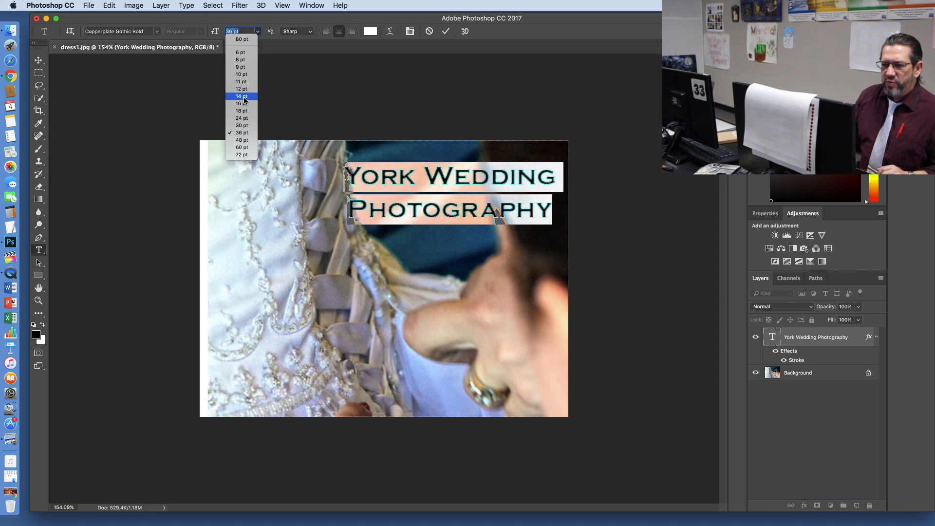
click(245, 118)
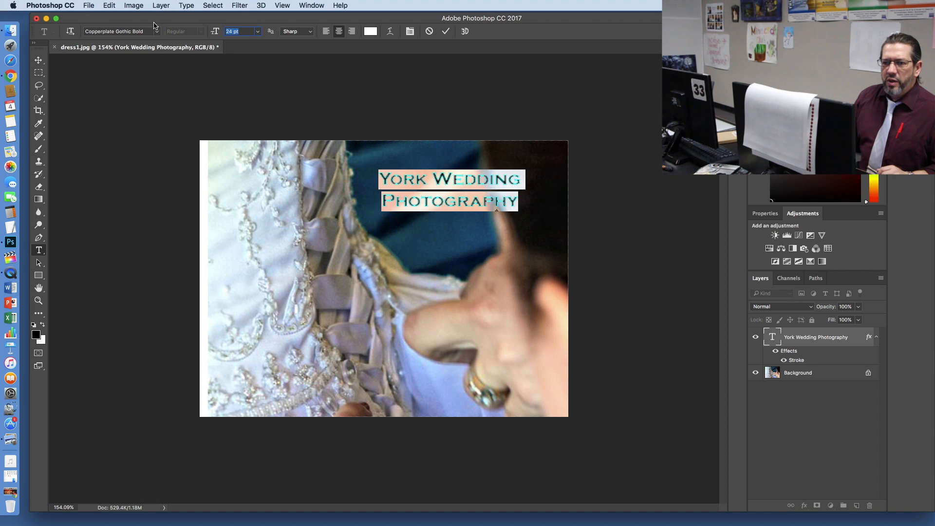
click(490, 205)
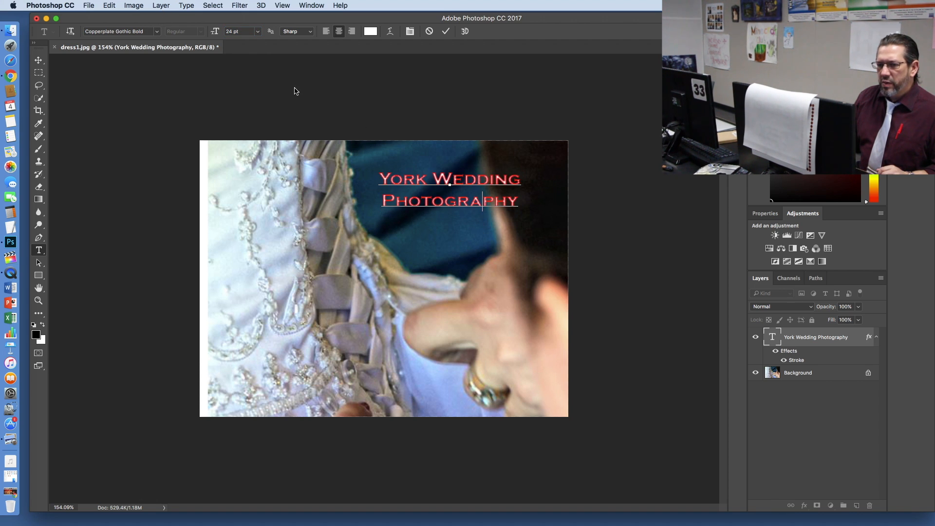
Step: Reopen the text layer's Stroke style, enable a Drop Shadow as well and show the shadow's settings
click(161, 5)
mouse_move(228, 86)
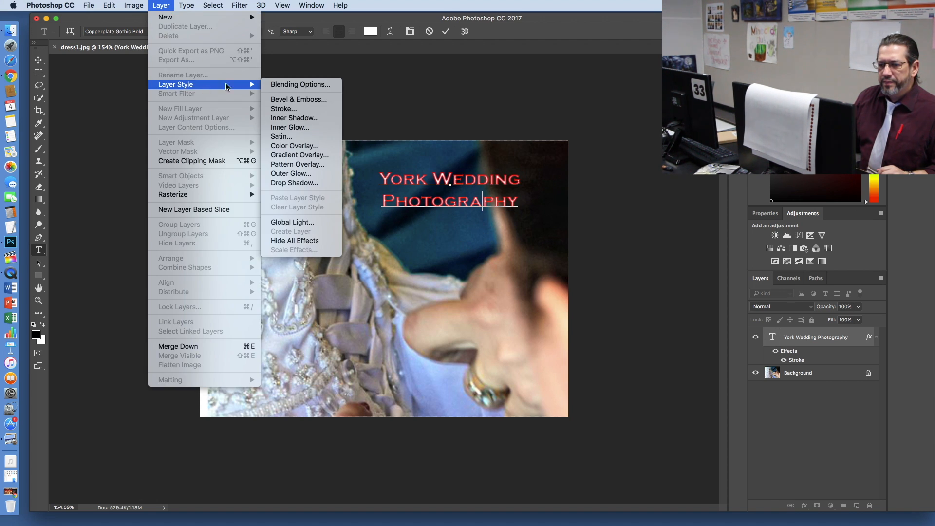
click(317, 108)
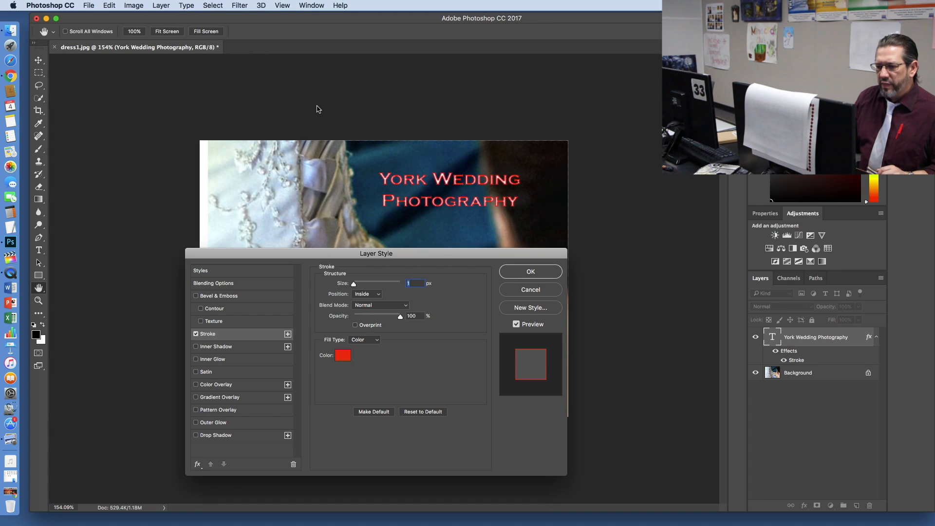
mouse_move(354, 287)
mouse_down()
mouse_move(363, 287)
mouse_move(354, 287)
mouse_up()
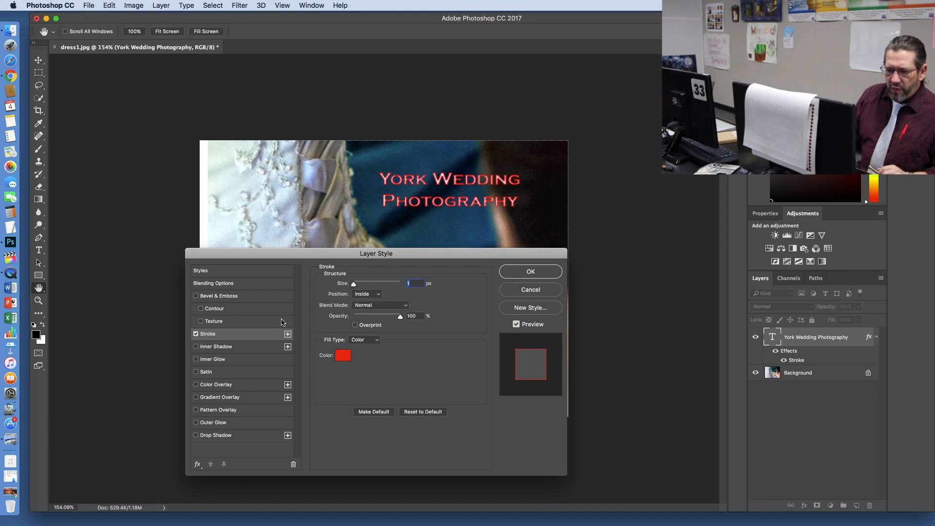
click(197, 436)
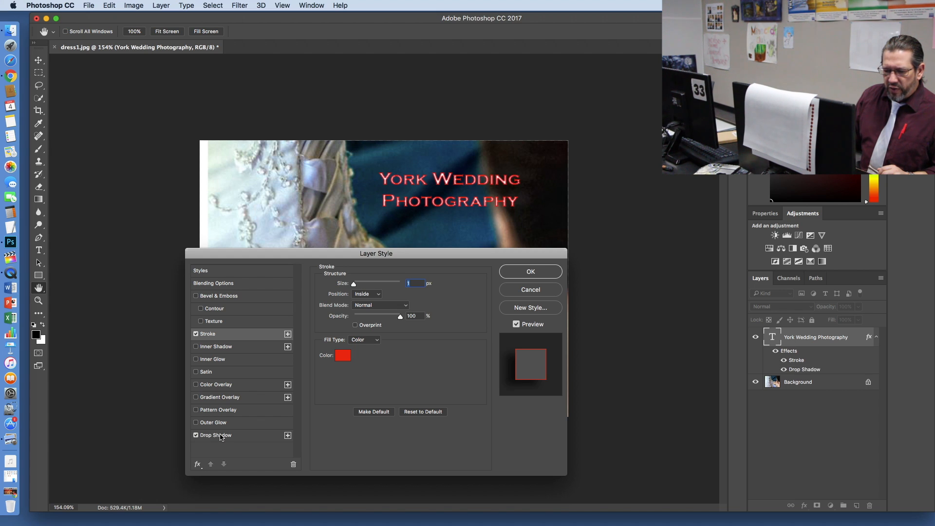
click(221, 437)
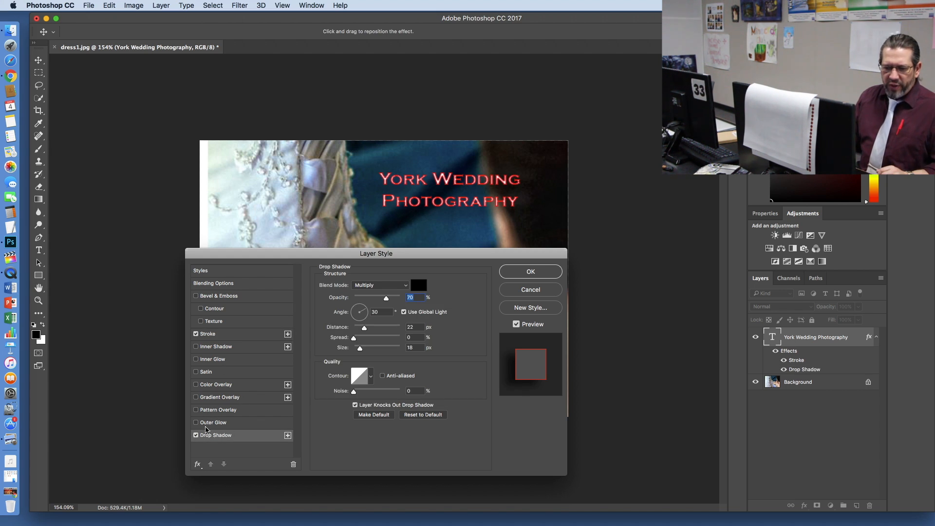
Step: Turn the Drop Shadow off and on again to compare the text with and without it
click(196, 437)
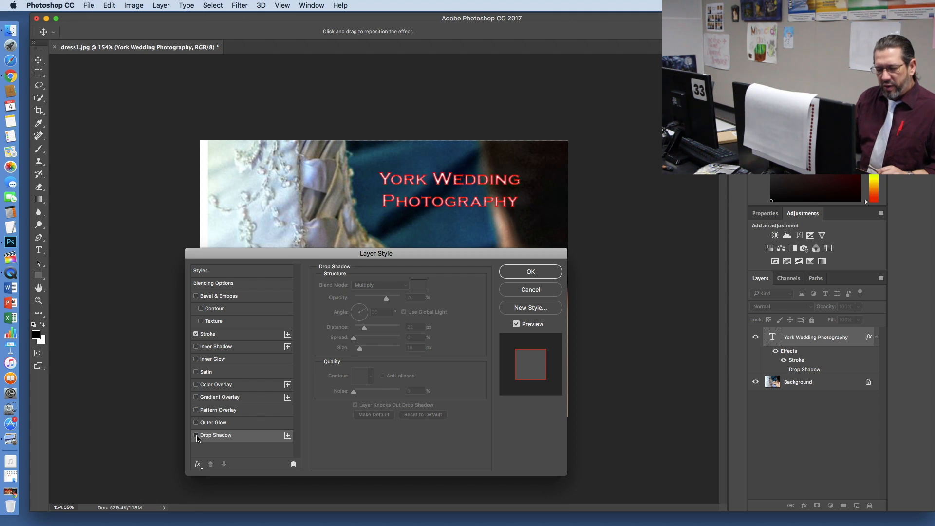
click(196, 436)
click(196, 436)
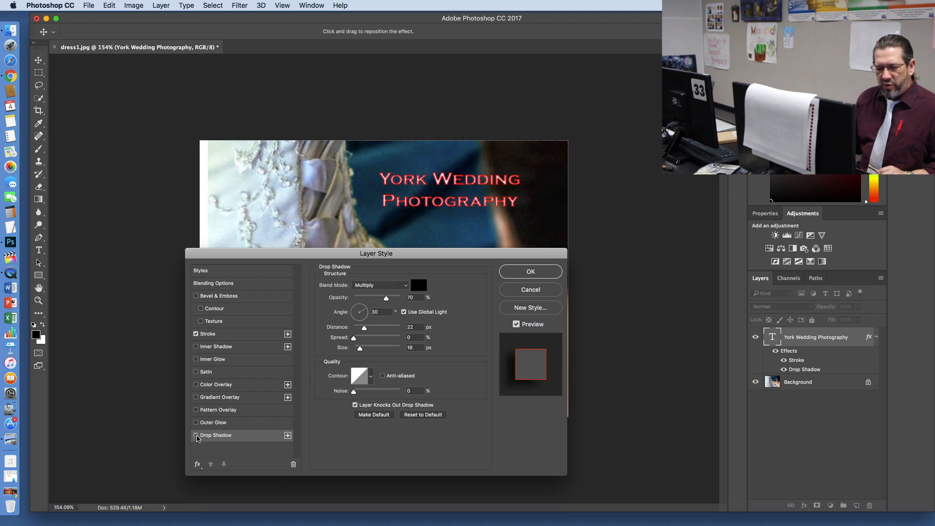
click(196, 436)
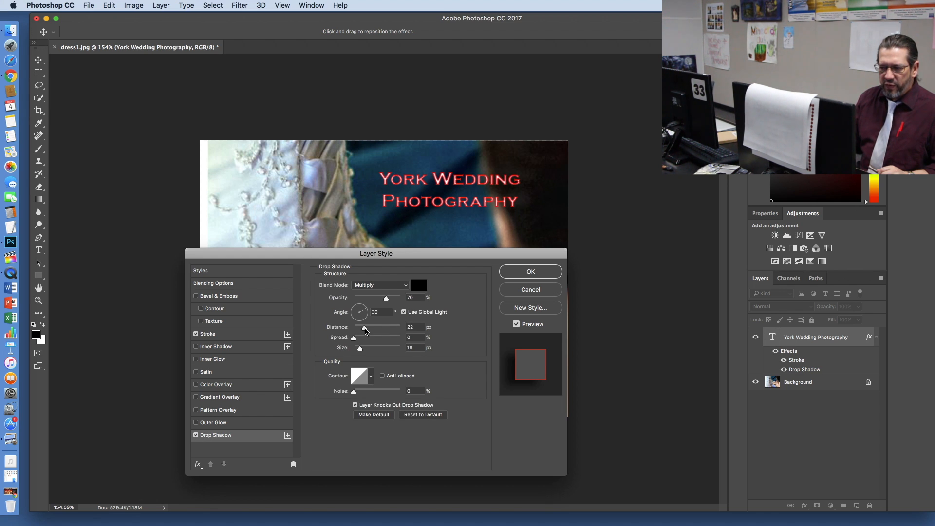
Step: Set the drop shadow to 100% opacity, 4 px distance, 9% spread and 0 px size, and apply the layer style
drag(364, 328, 358, 349)
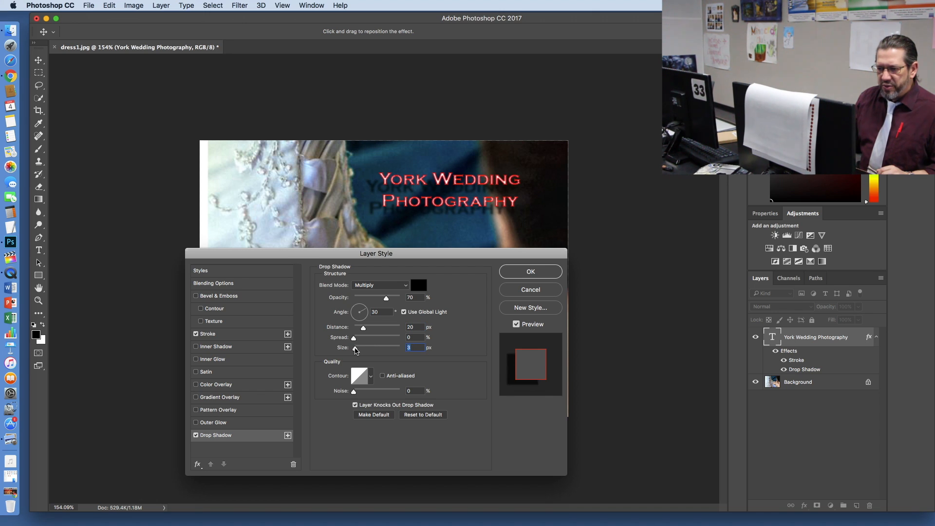
drag(387, 300, 396, 305)
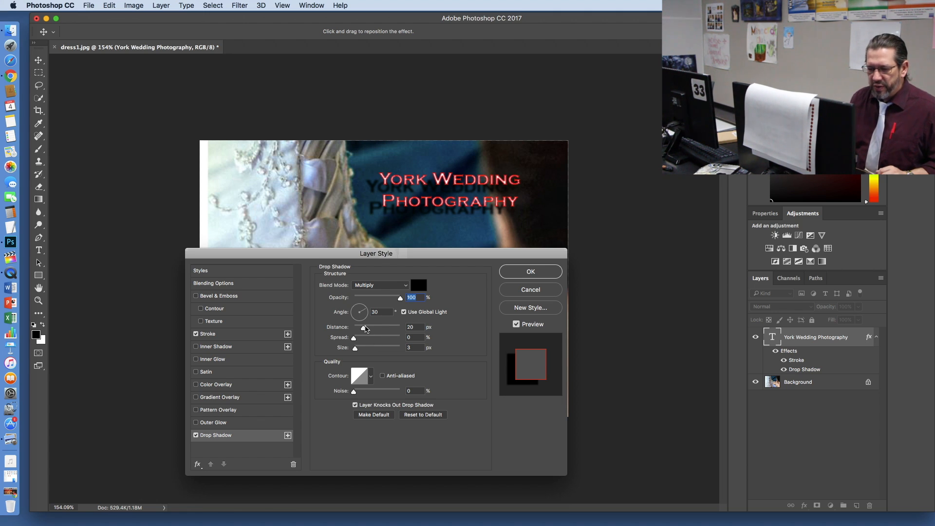
drag(363, 331, 356, 330)
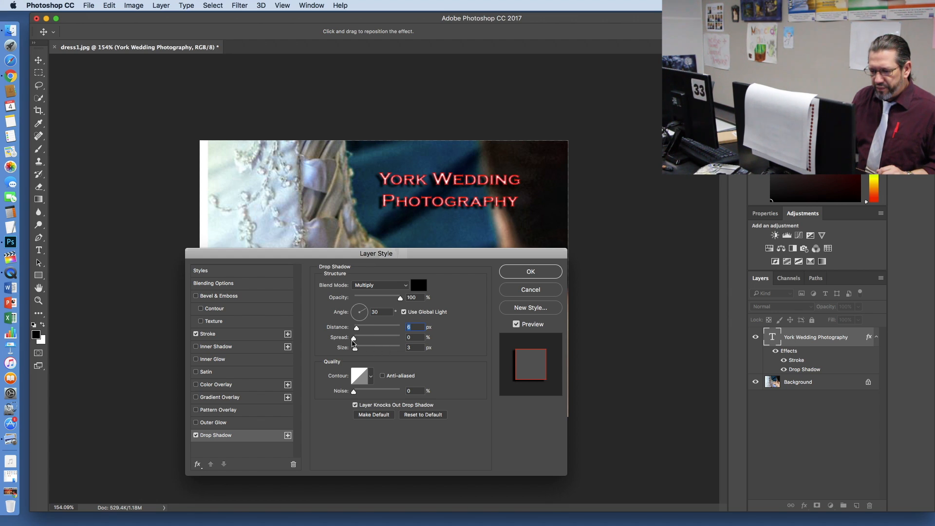
mouse_move(354, 338)
mouse_down()
mouse_move(362, 337)
mouse_move(352, 350)
mouse_move(362, 338)
mouse_move(356, 331)
mouse_up()
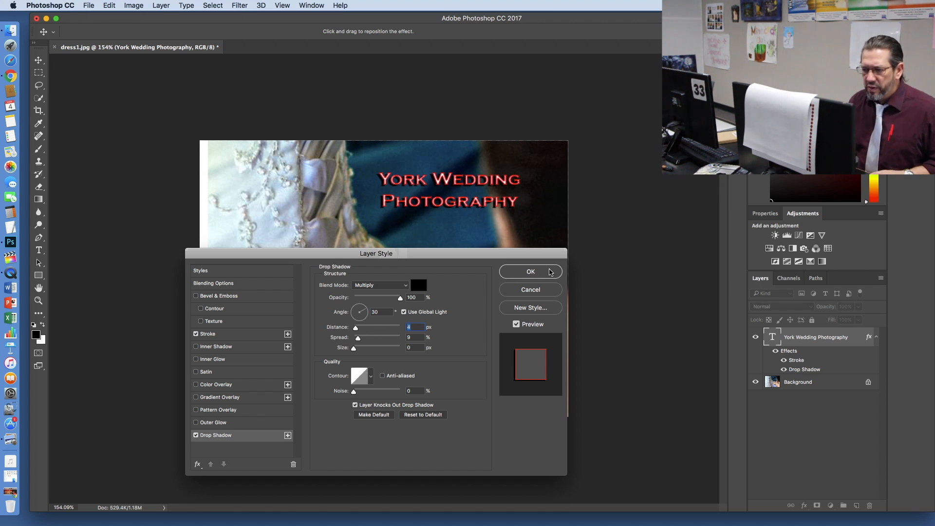
click(539, 272)
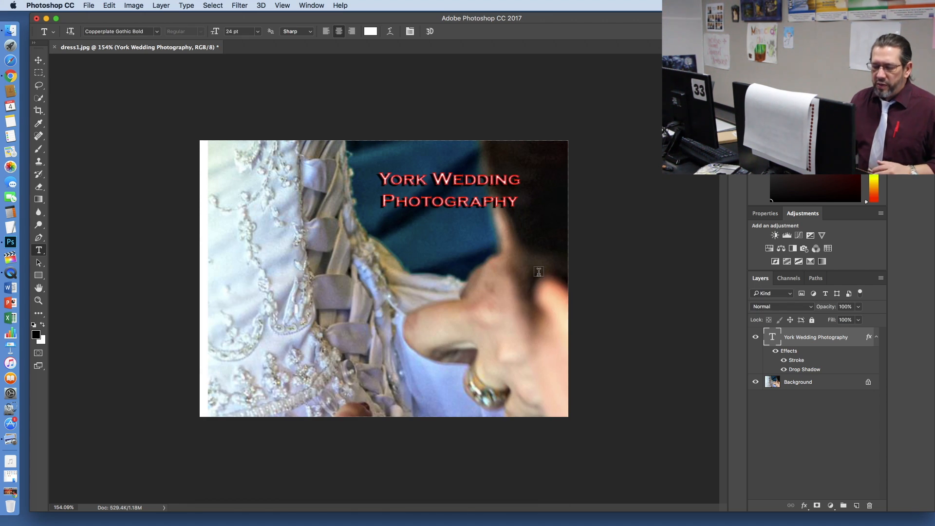
scroll(472, 168, up, 5)
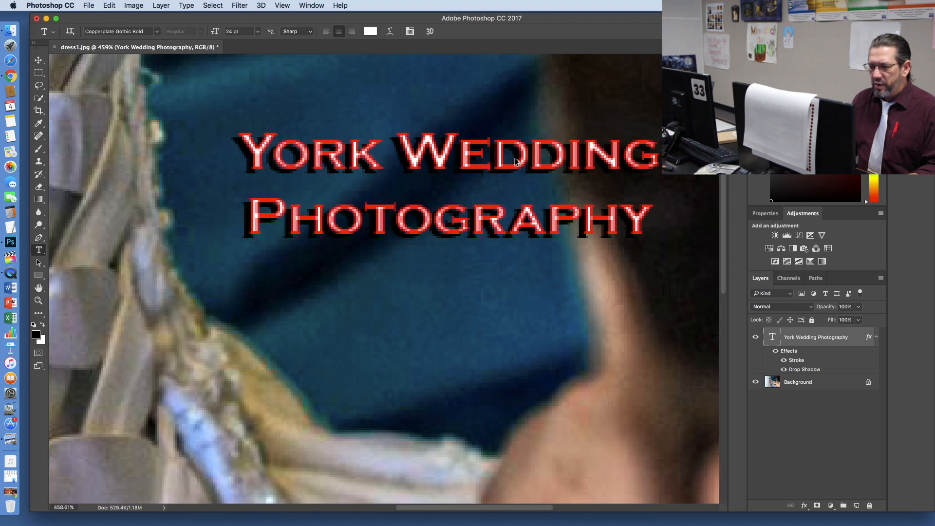